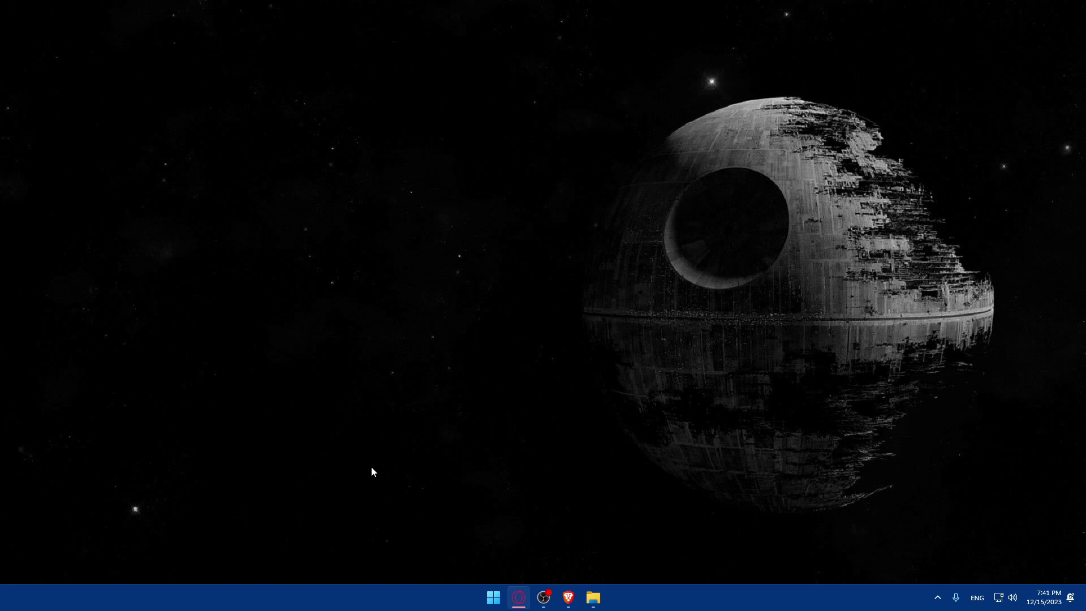
Step: Launch Brave and load Facebook by typing 'face' in the address bar
click(568, 597)
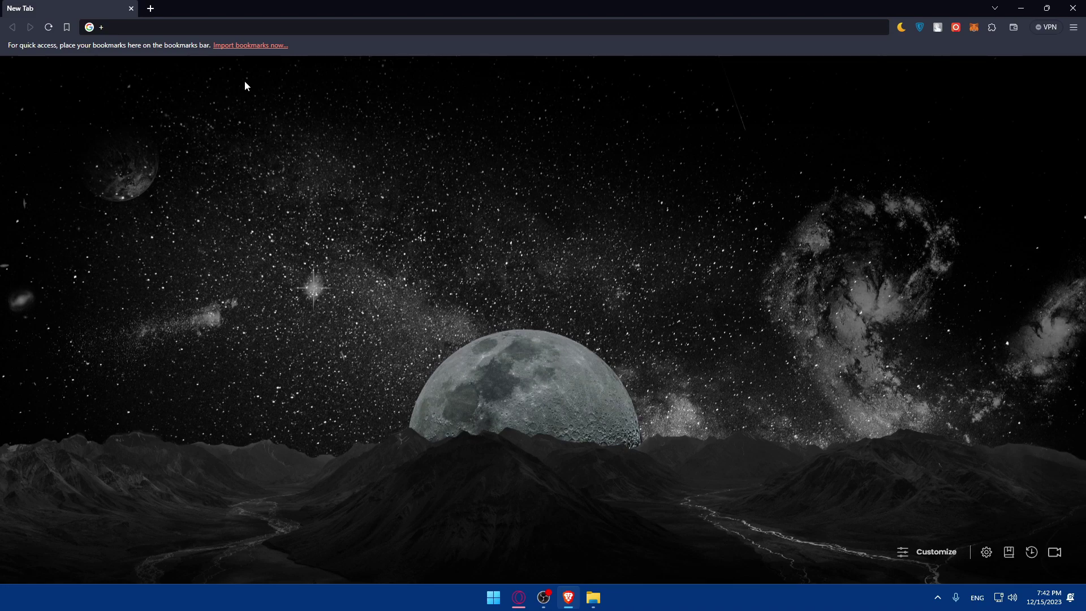
click(164, 27)
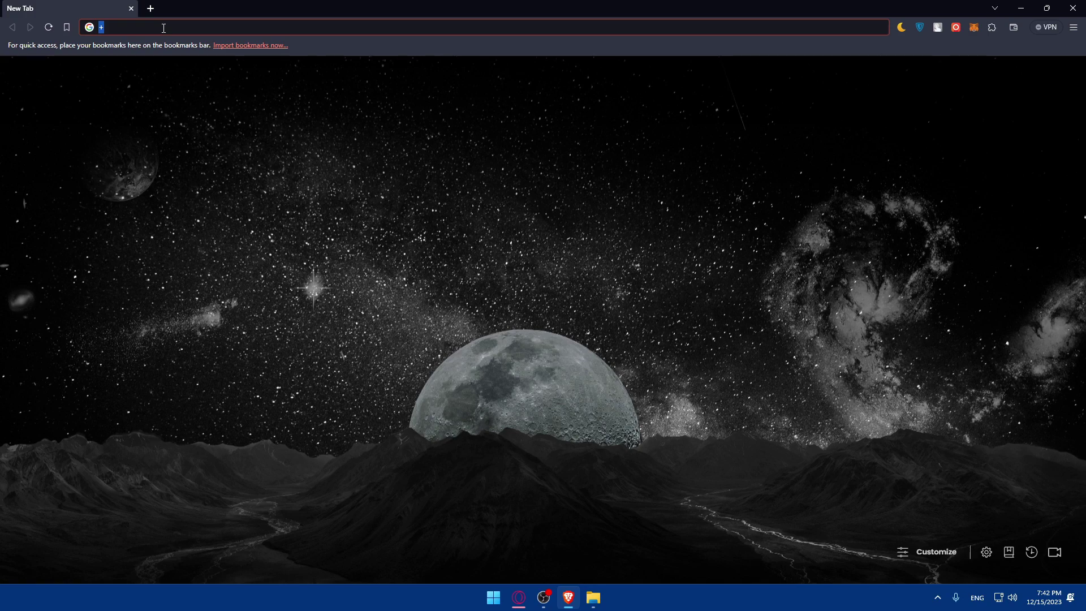
text(facebook.com)
key(Return)
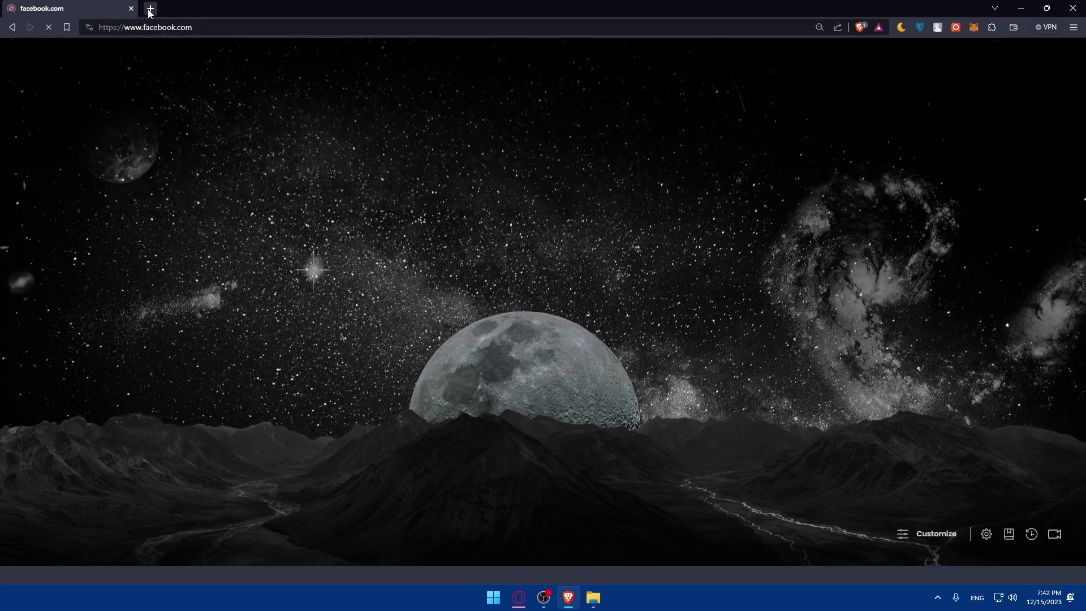
Step: Open woo.com in a second tab, then return to the Facebook tab
click(150, 8)
text(woo.co)
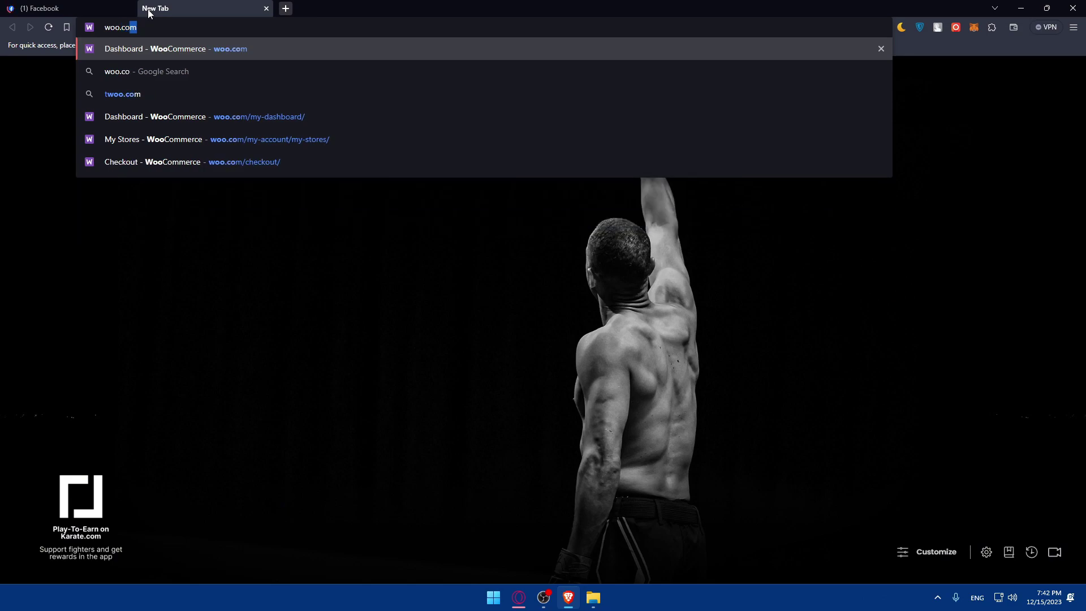
key(Return)
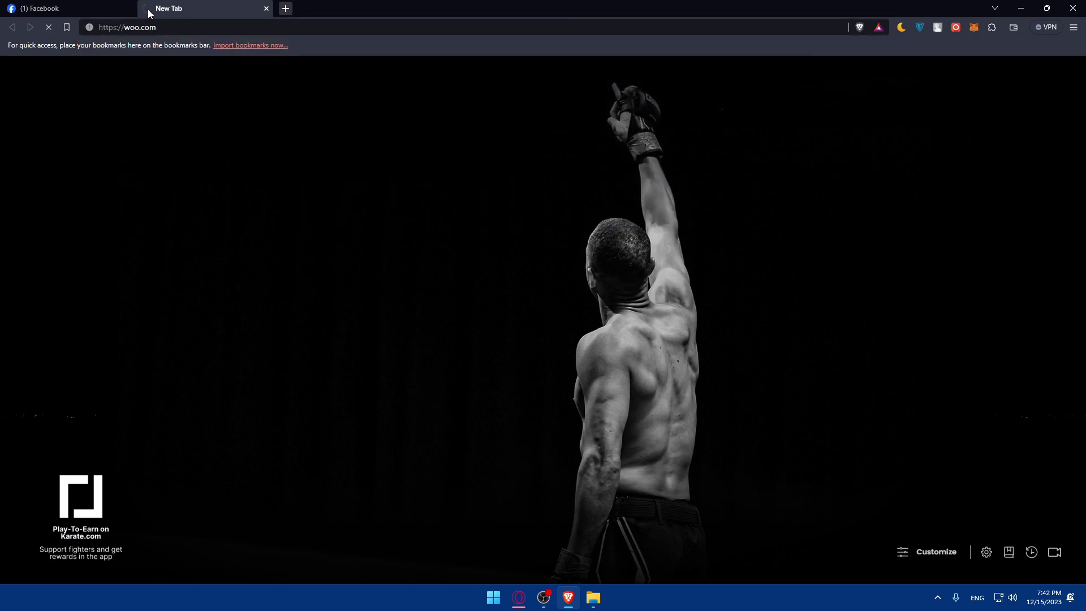
click(74, 8)
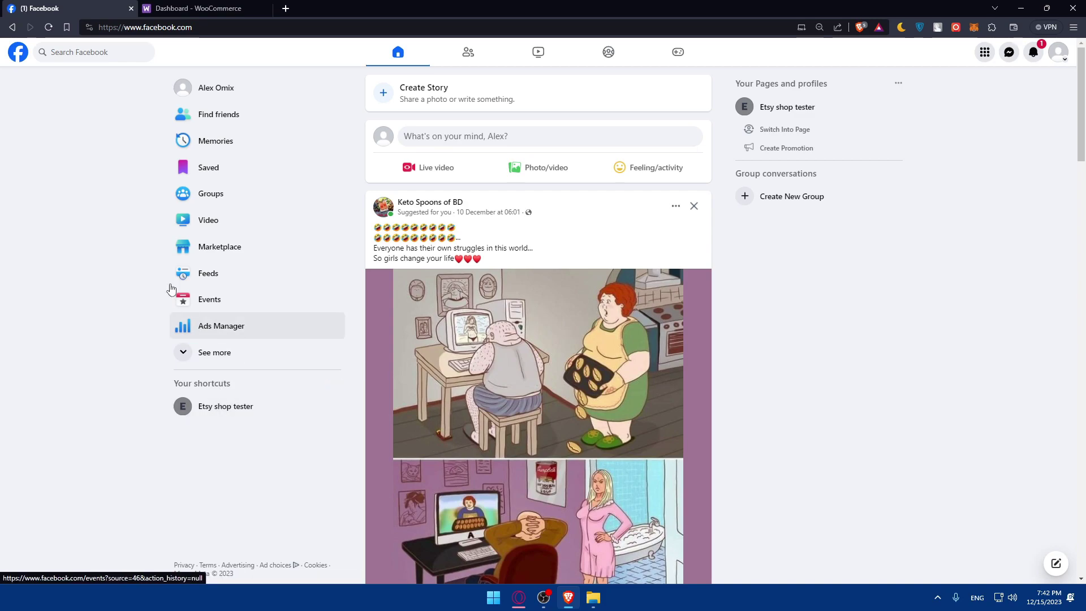
Step: Open the Etsy shop tester Page and scroll through its Shopify order and new email posts
click(229, 407)
scroll(362, 269, down, 4)
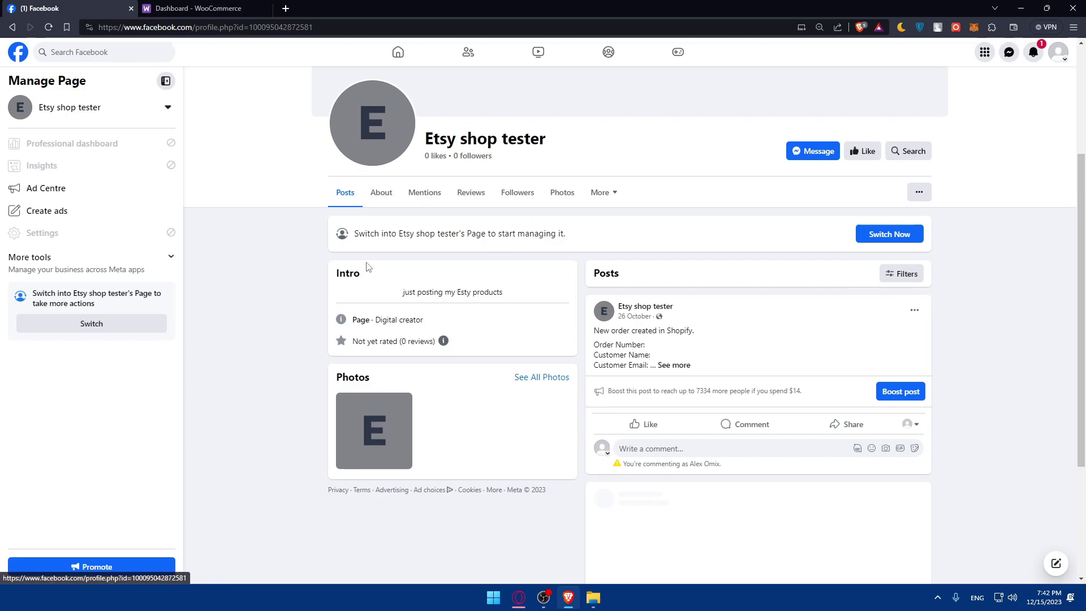
scroll(363, 260, up, 3)
scroll(363, 260, down, 4)
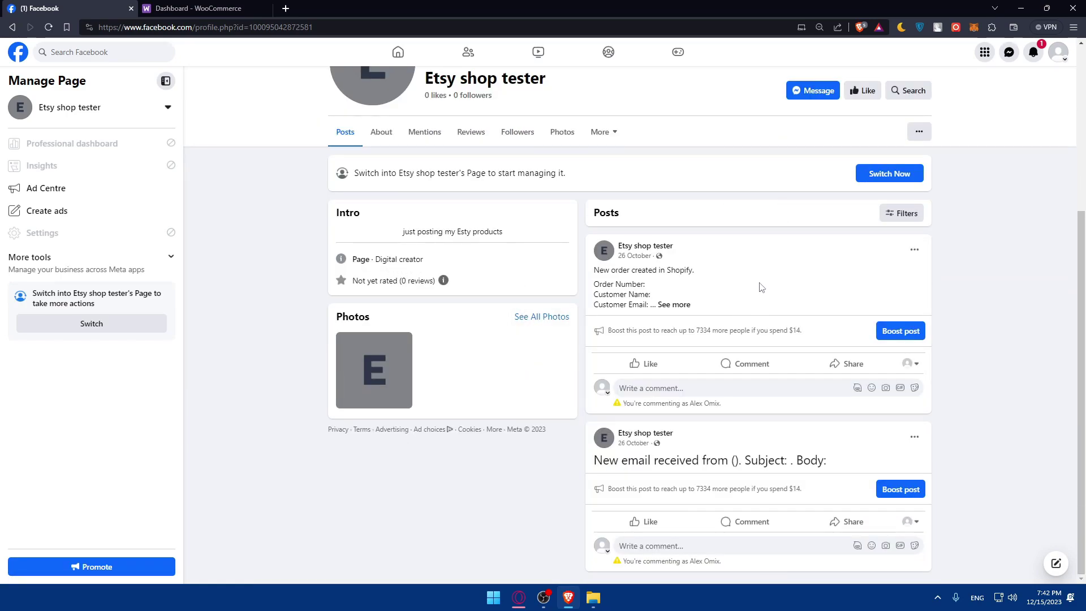
scroll(674, 317, up, 2)
scroll(674, 318, down, 2)
scroll(674, 317, up, 4)
scroll(674, 319, down, 4)
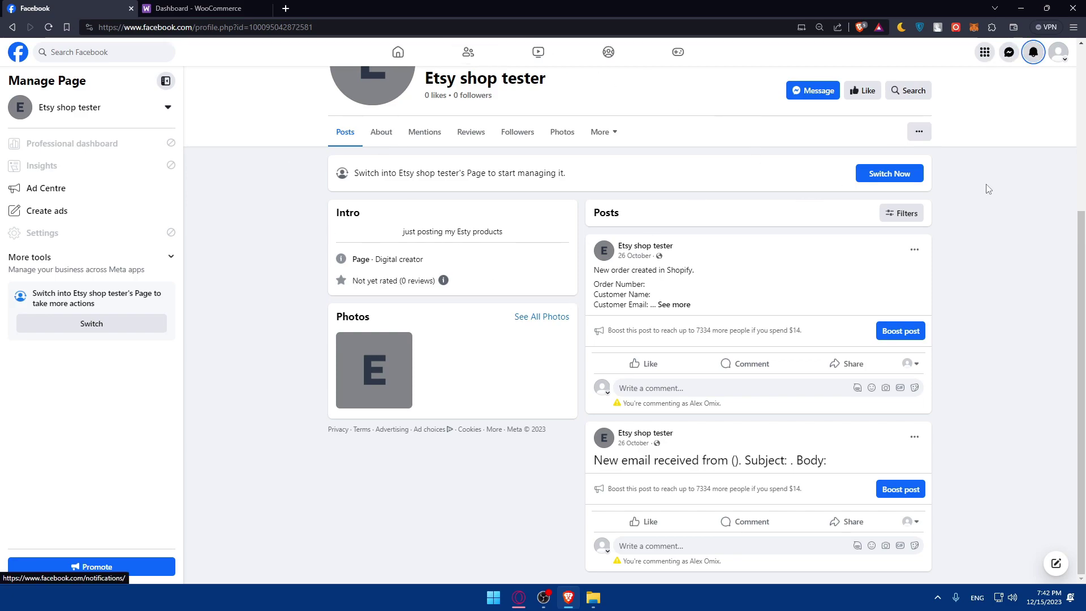
Step: Load localhost/wordpress/wp-admin in a new tab alongside the WooCommerce dashboard
click(176, 7)
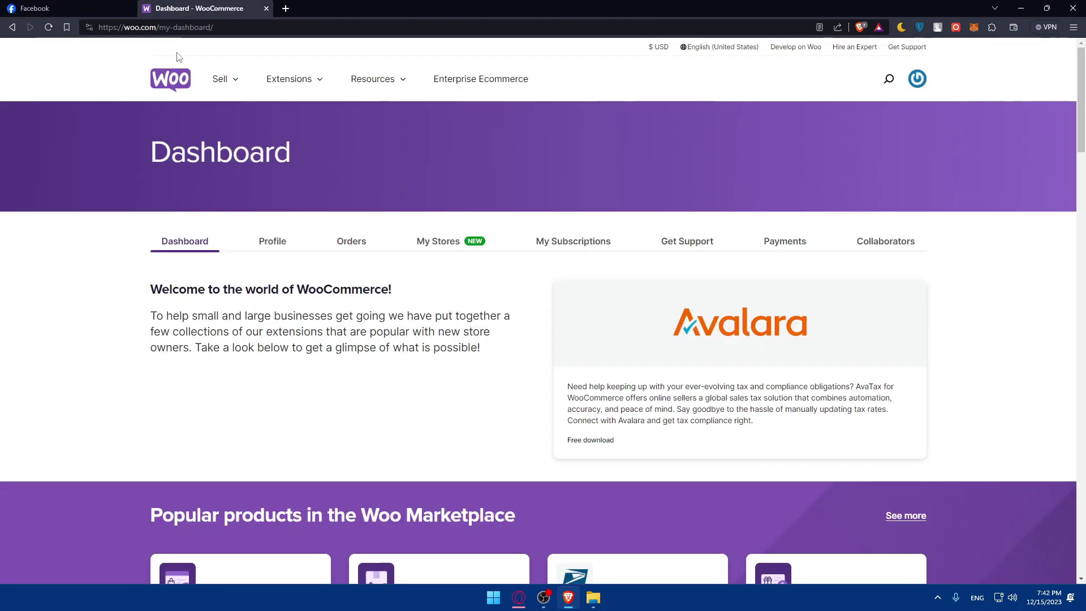
click(73, 8)
click(212, 7)
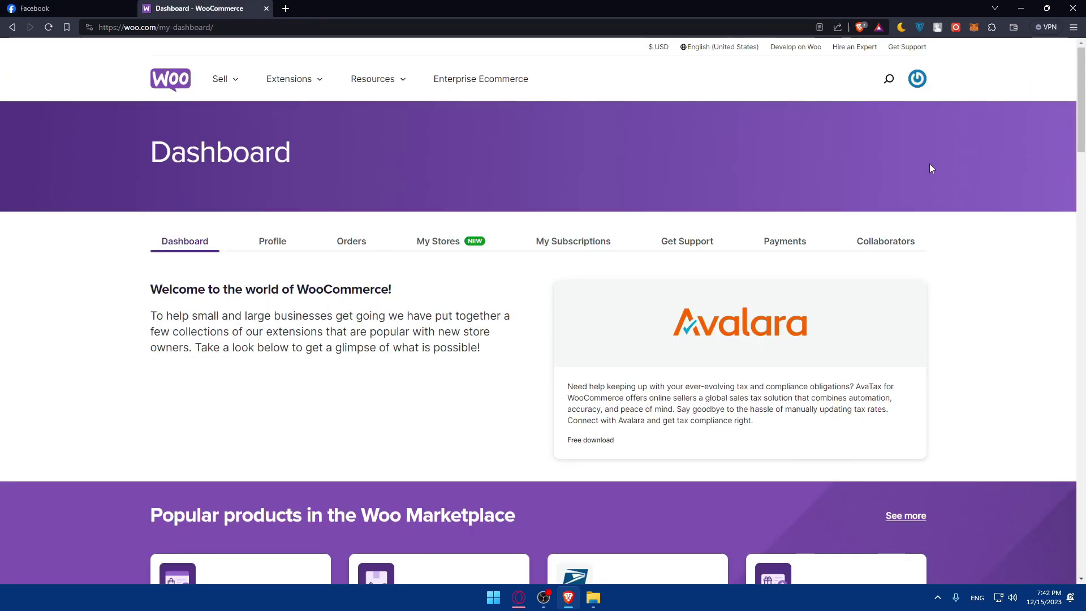
click(286, 8)
text(localhost/wordpress/wp-admin/)
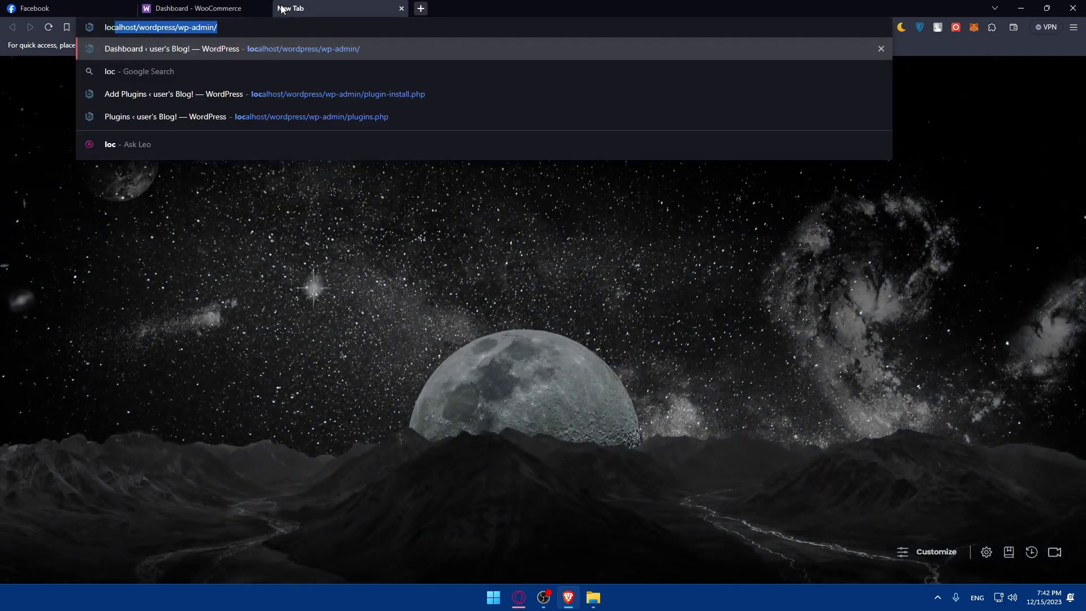
key(Return)
Step: Show WooCommerce.com's My Stores list with its one connected store
click(257, 8)
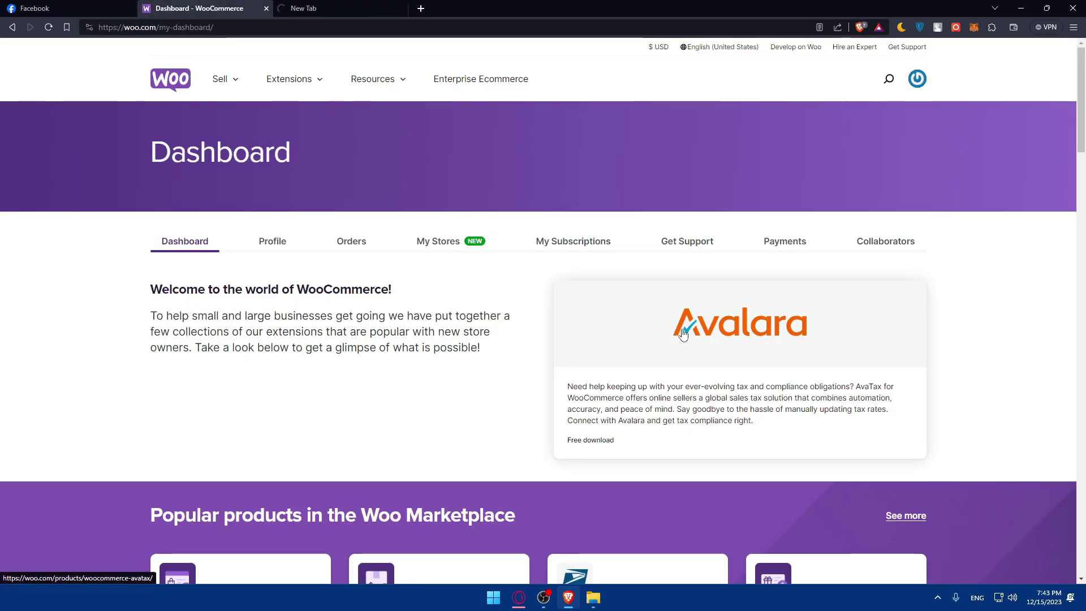
click(454, 244)
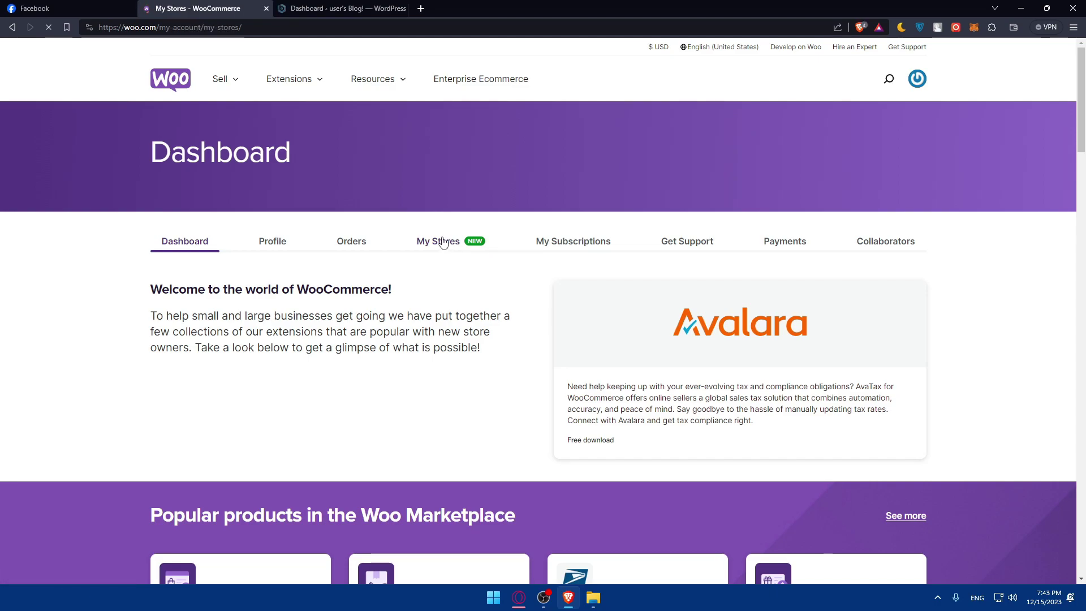
scroll(479, 266, down, 8)
scroll(607, 385, up, 8)
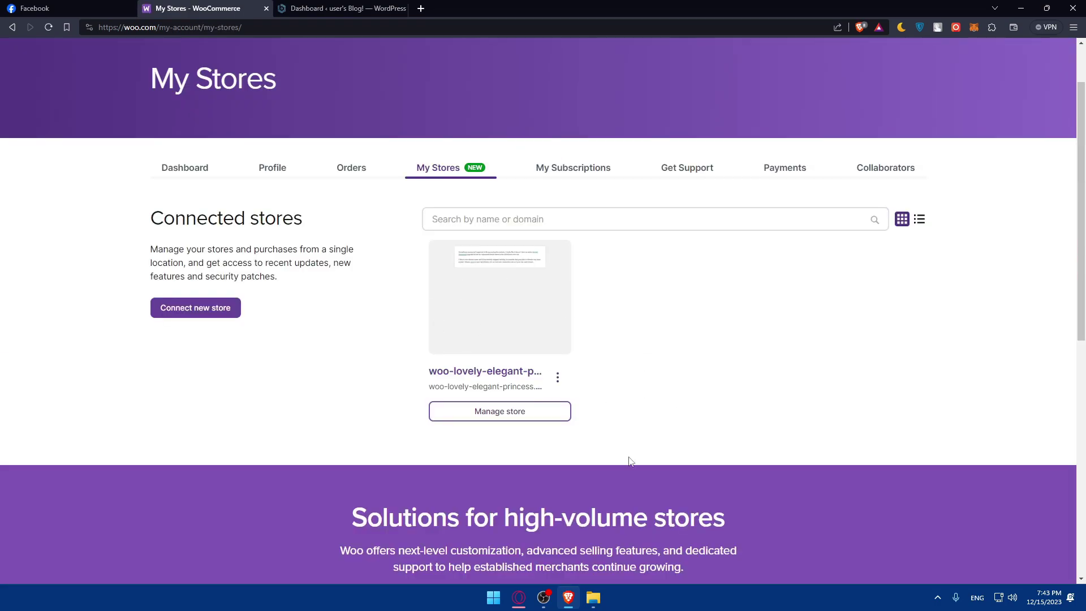
Step: In the WordPress admin, go to Plugins > Add New Plugin and scroll down toward the search box
click(294, 12)
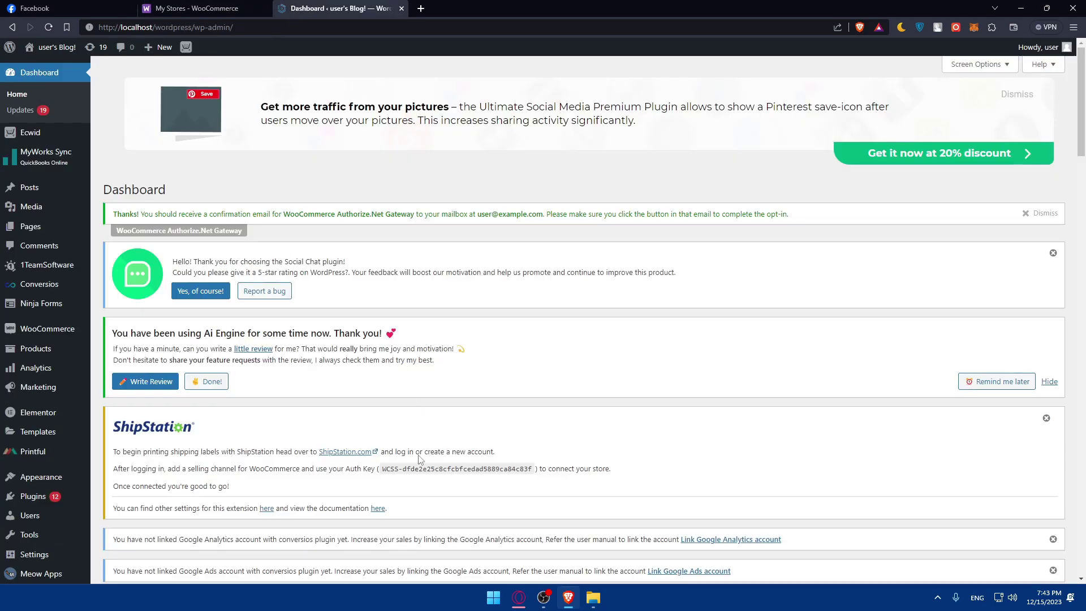
mouse_move(60, 139)
mouse_move(41, 508)
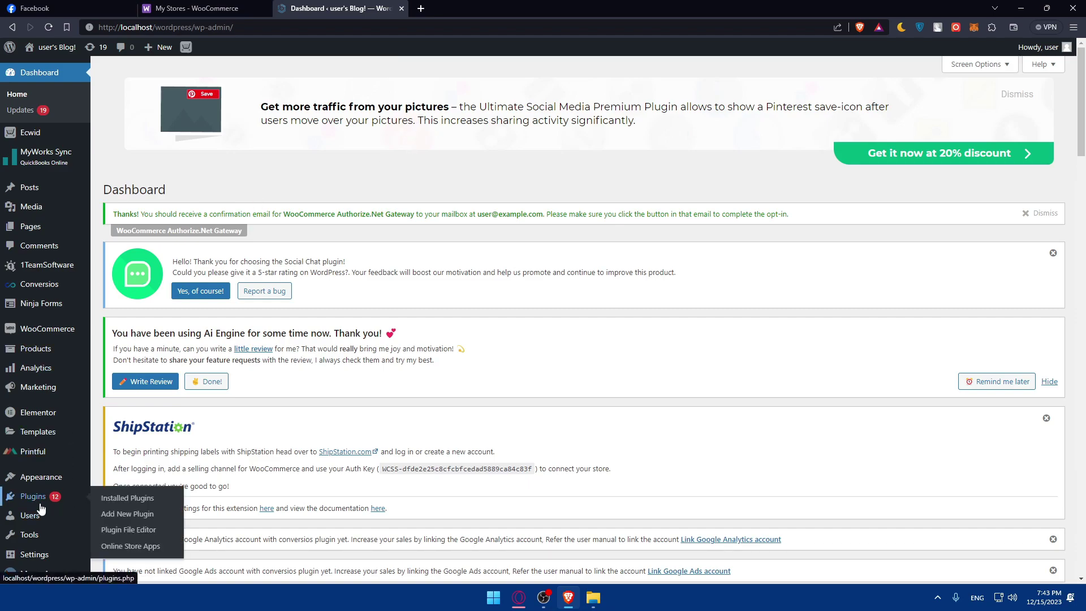
click(130, 514)
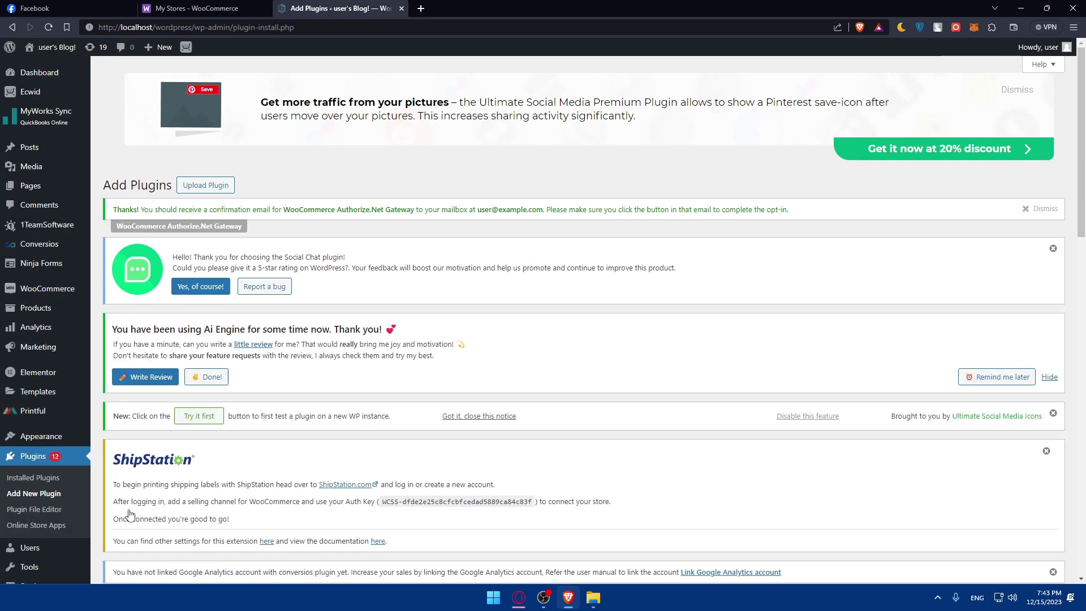
scroll(469, 339, down, 7)
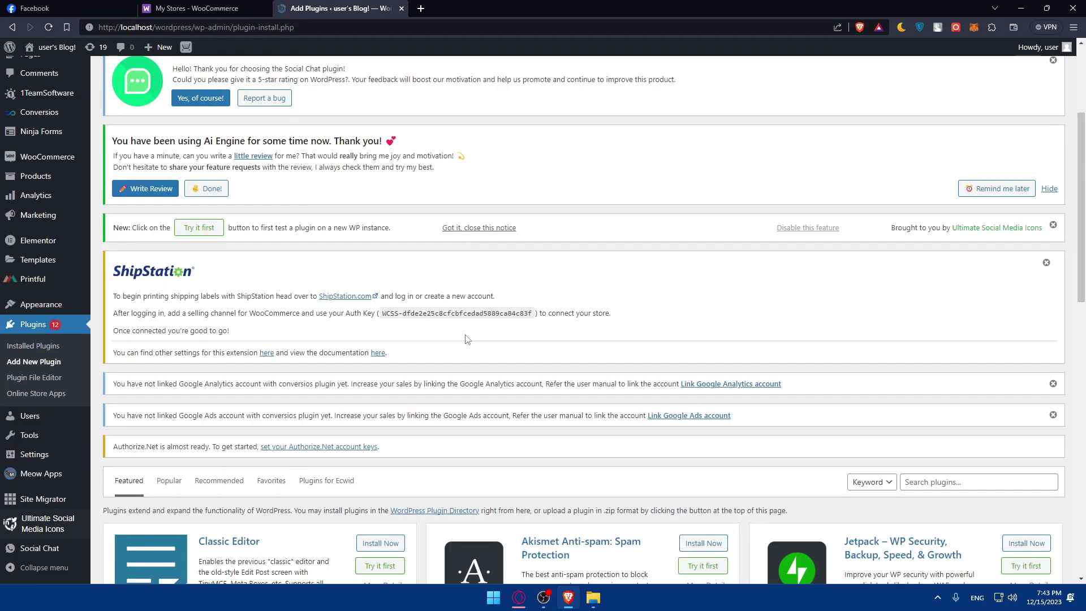
Step: Search plugins for 'facebook for woocommerce' and highlight part of the top result's description
click(956, 293)
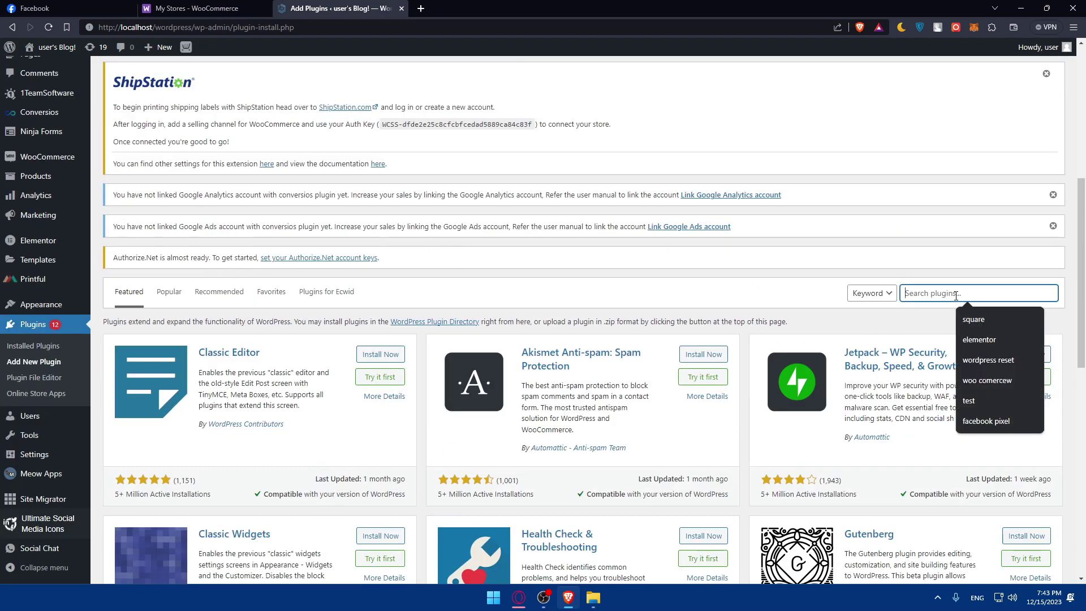
text(facebook for woocommerce)
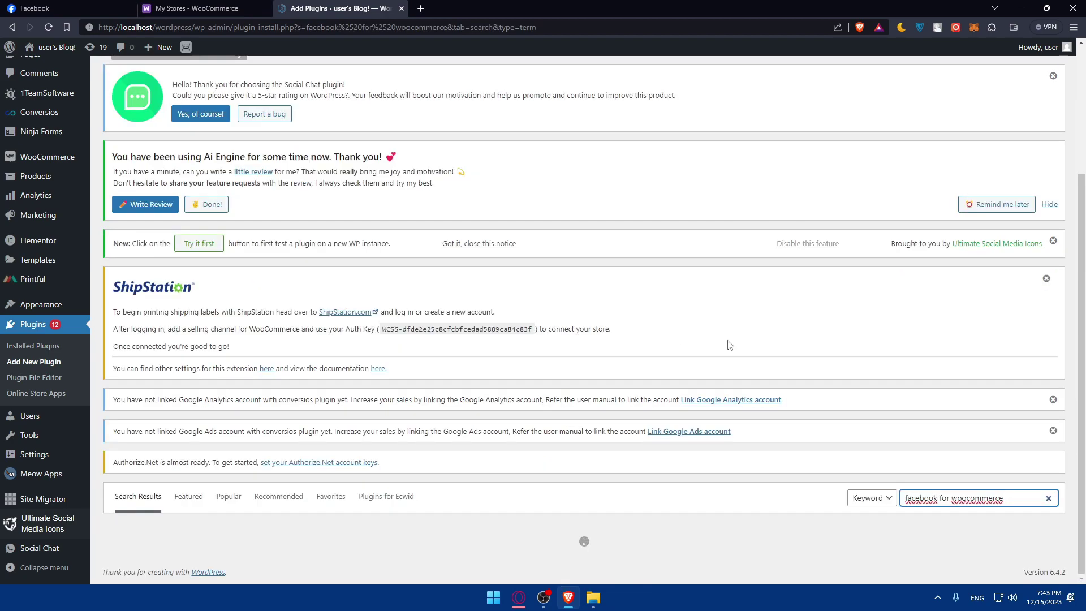
scroll(706, 383, down, 7)
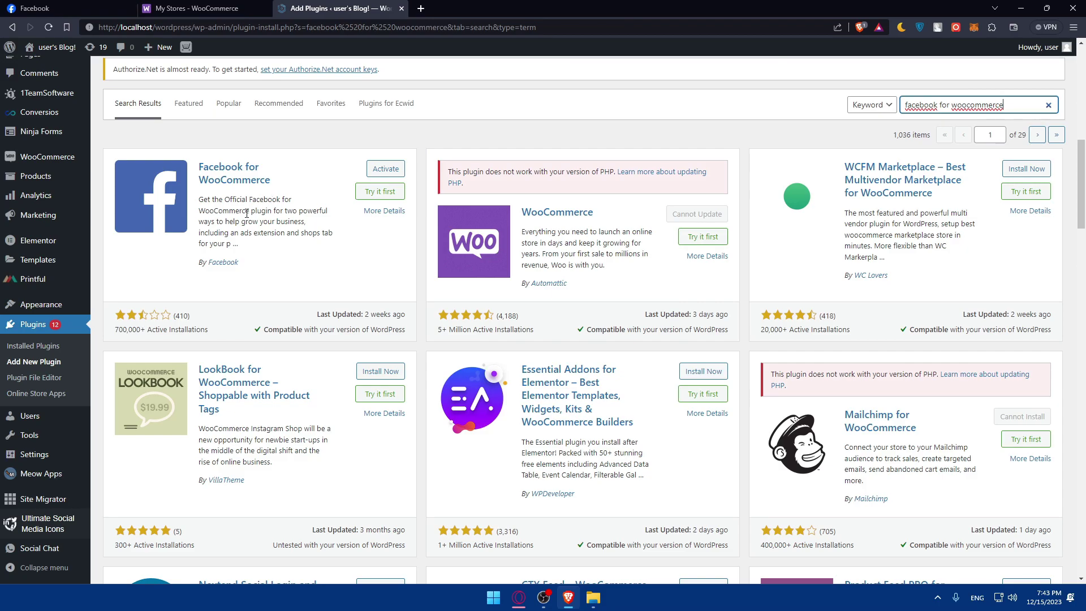
drag(262, 208, 291, 212)
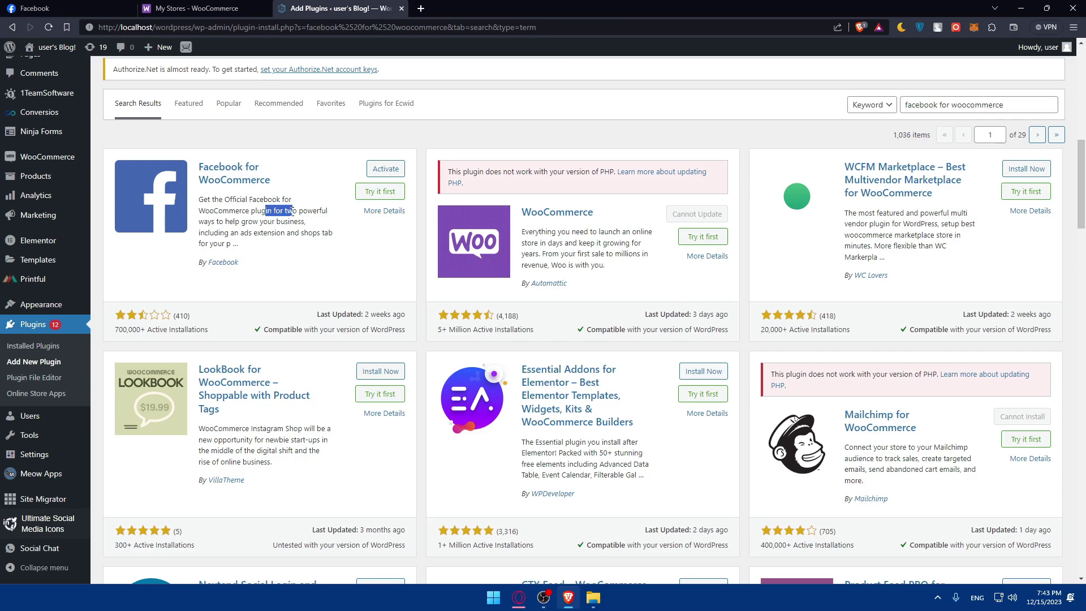
click(291, 212)
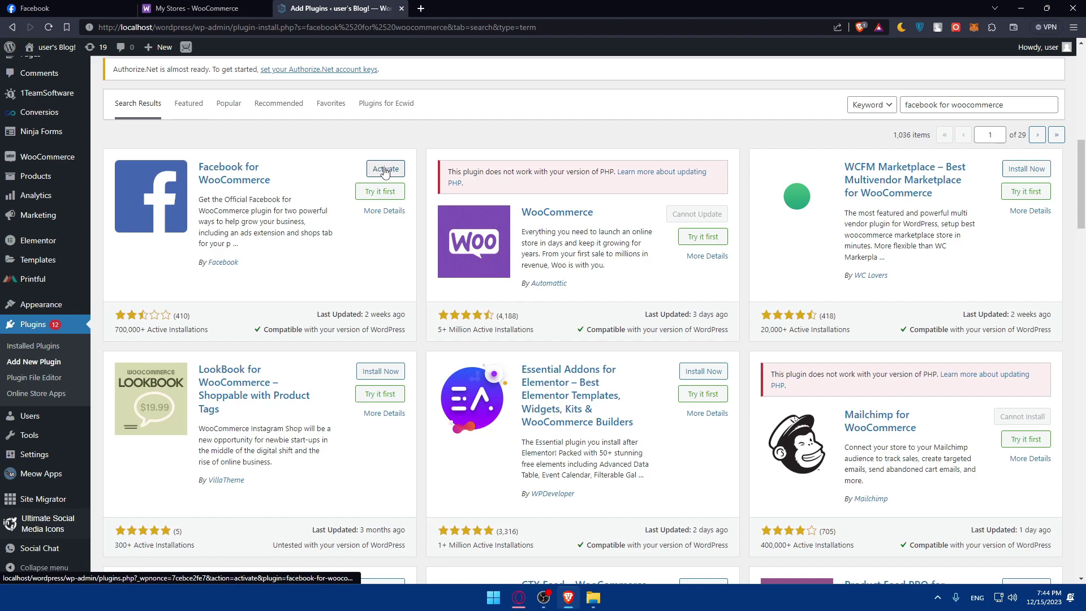
Step: Open Facebook for WooCommerce's details and read its Installation notes and Changelog
click(382, 215)
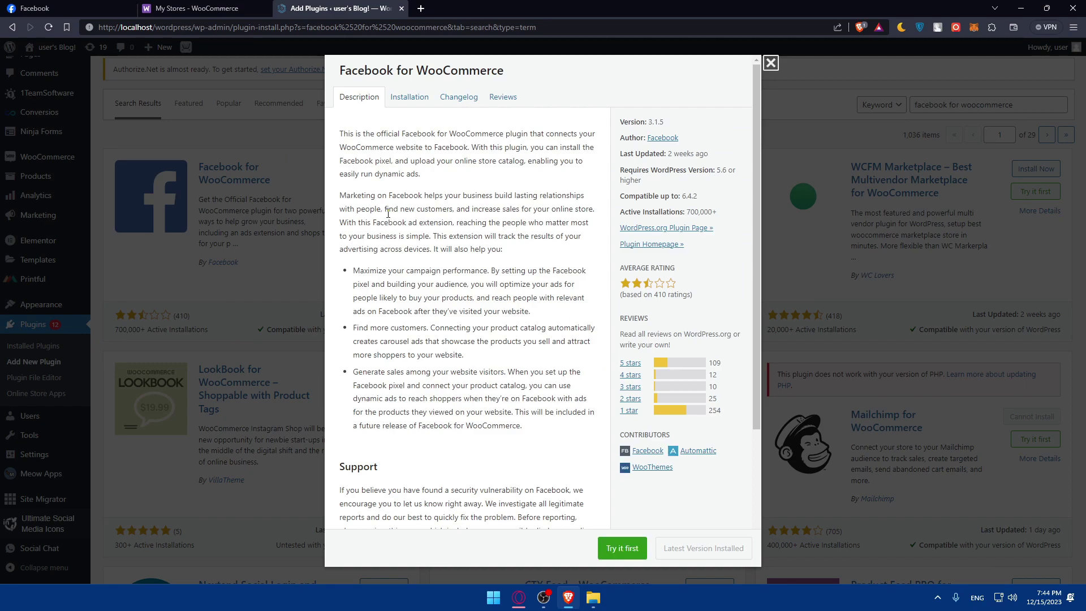
scroll(451, 229, down, 3)
scroll(451, 229, up, 3)
click(410, 96)
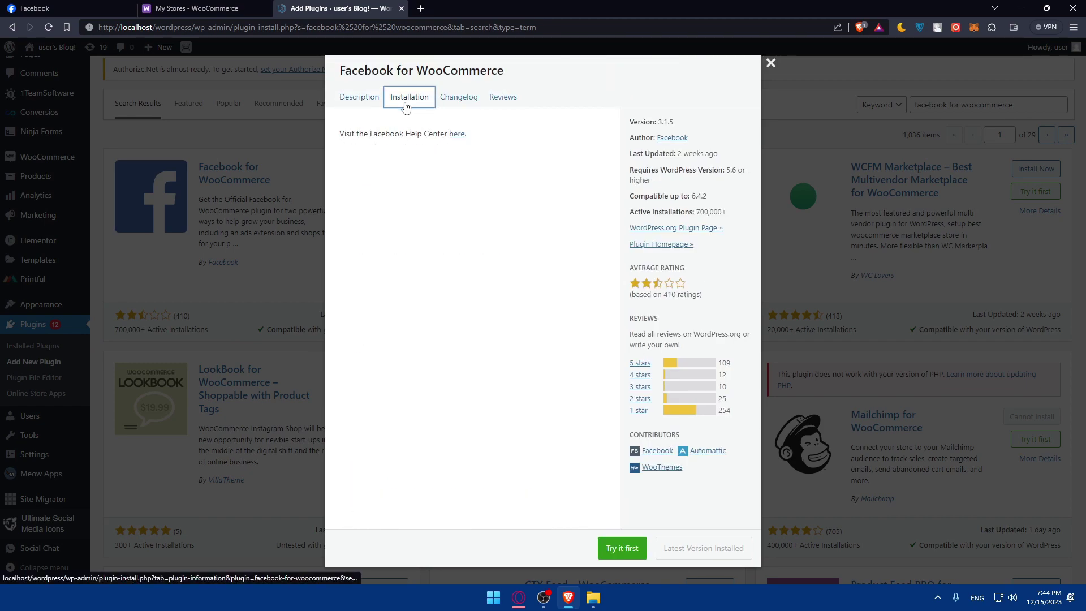
click(458, 100)
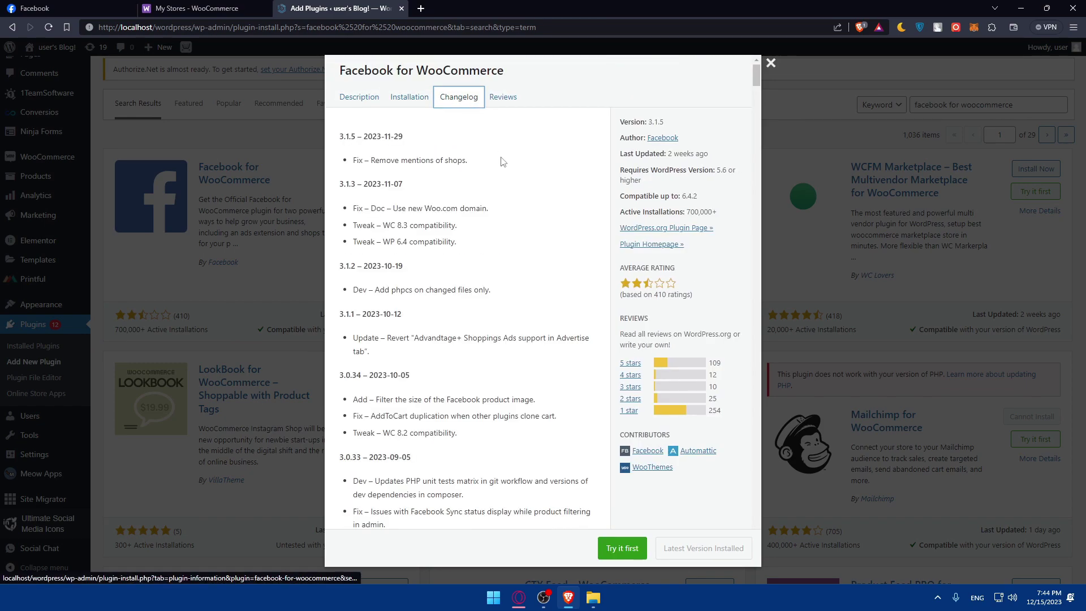
scroll(502, 163, down, 3)
scroll(384, 161, up, 3)
Step: Scroll through the plugin's user reviews: 410 ratings, 254 of them one-star
click(524, 103)
scroll(527, 148, down, 3)
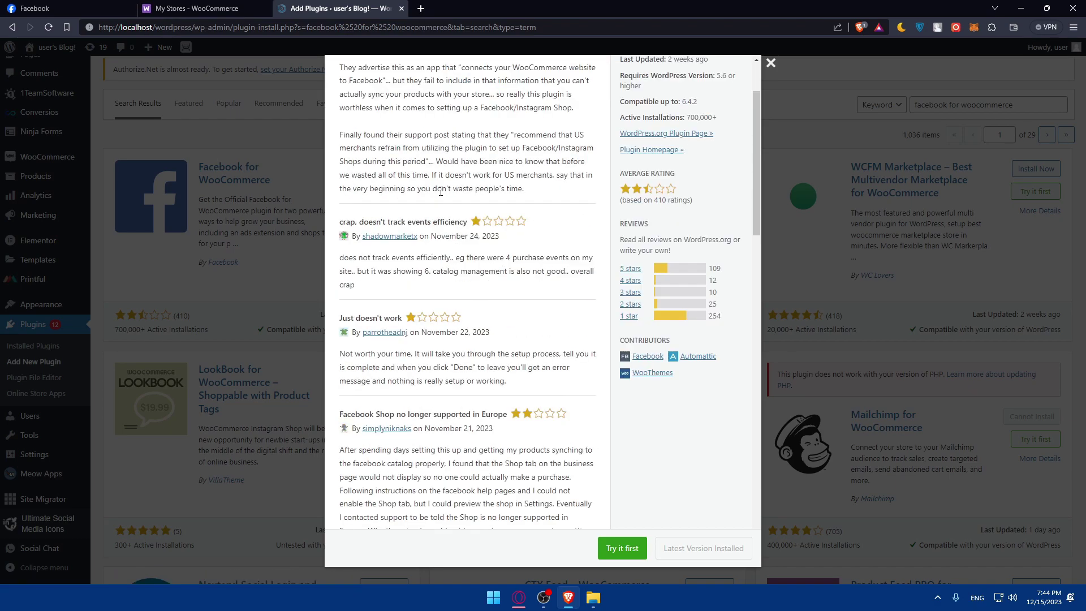
scroll(509, 169, up, 3)
scroll(497, 192, down, 7)
scroll(495, 196, up, 2)
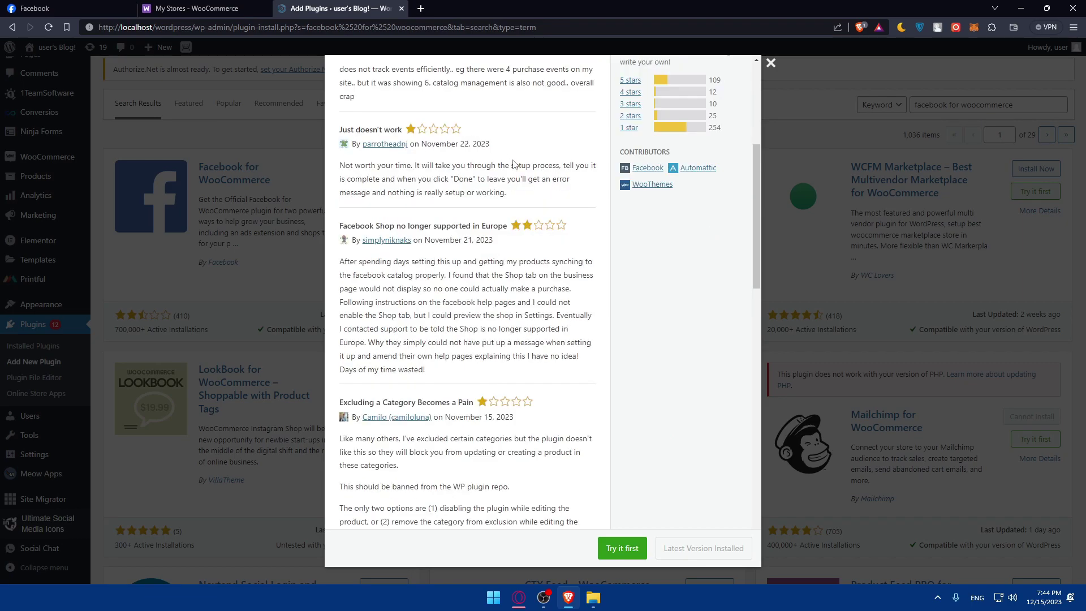
scroll(469, 197, down, 15)
scroll(432, 199, down, 2)
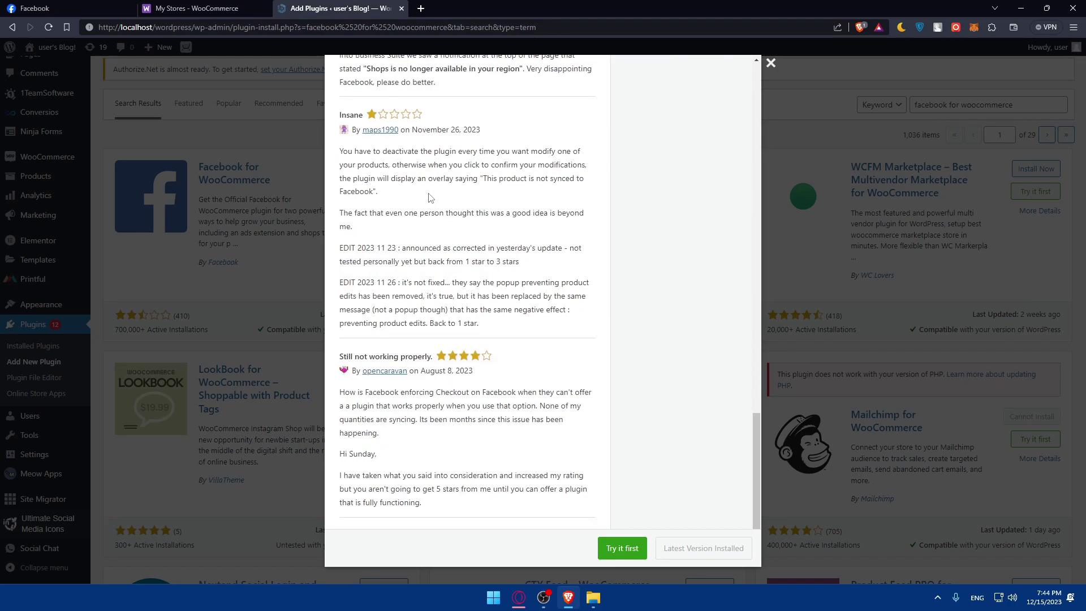
scroll(477, 214, up, 10)
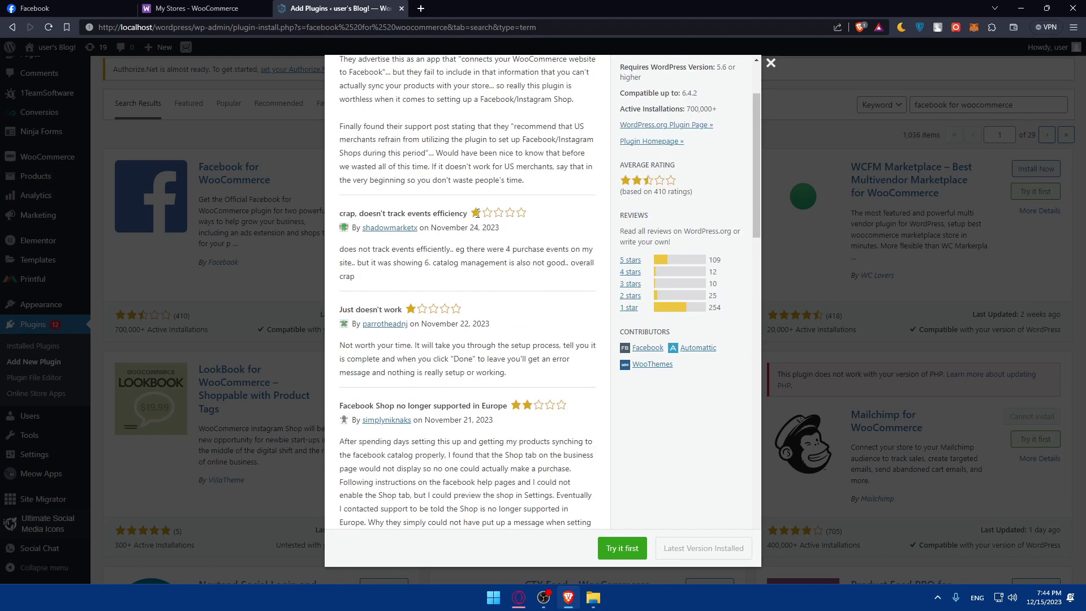
scroll(477, 213, down, 6)
scroll(470, 218, up, 8)
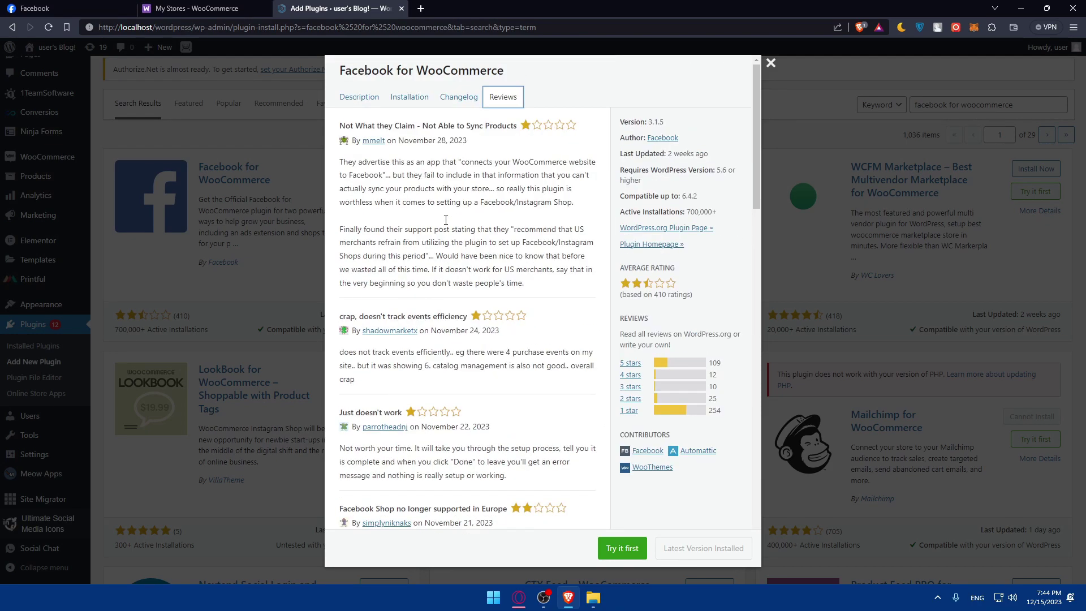
scroll(552, 281, down, 3)
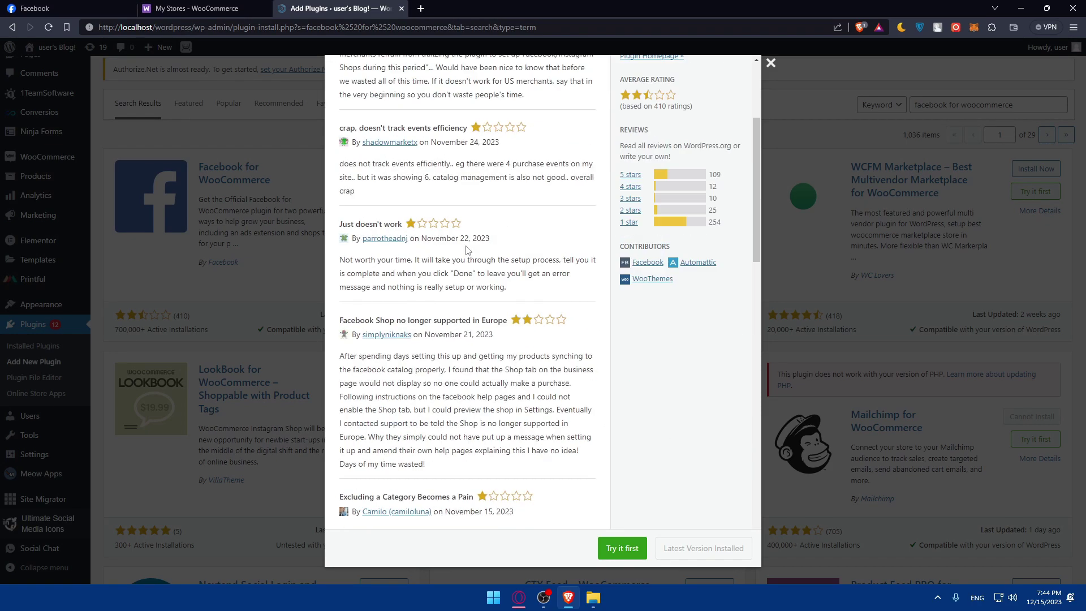
scroll(467, 250, up, 1)
scroll(467, 250, up, 2)
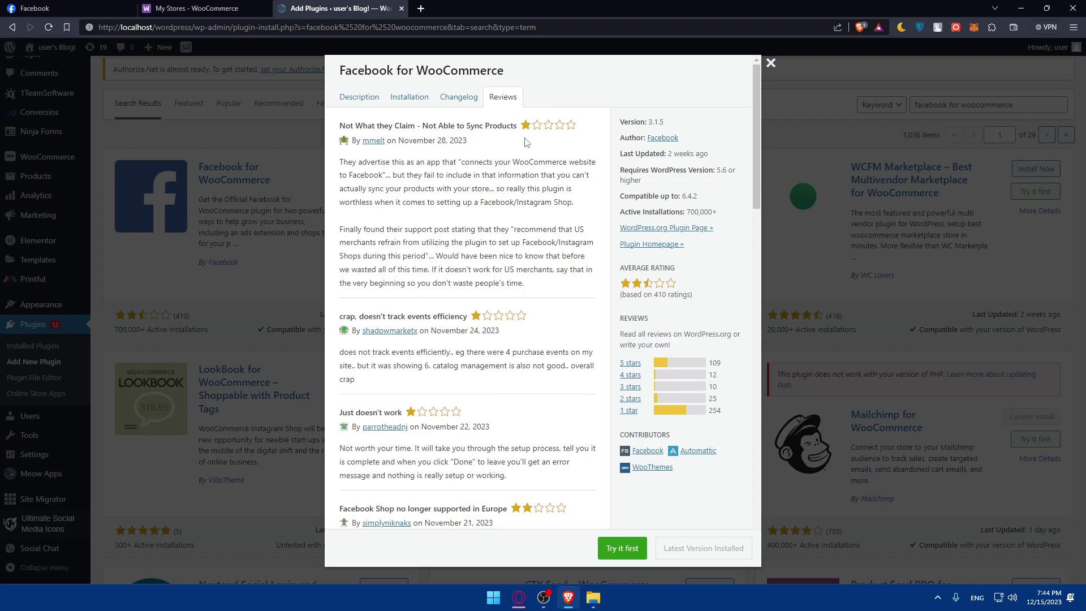
scroll(473, 287, down, 15)
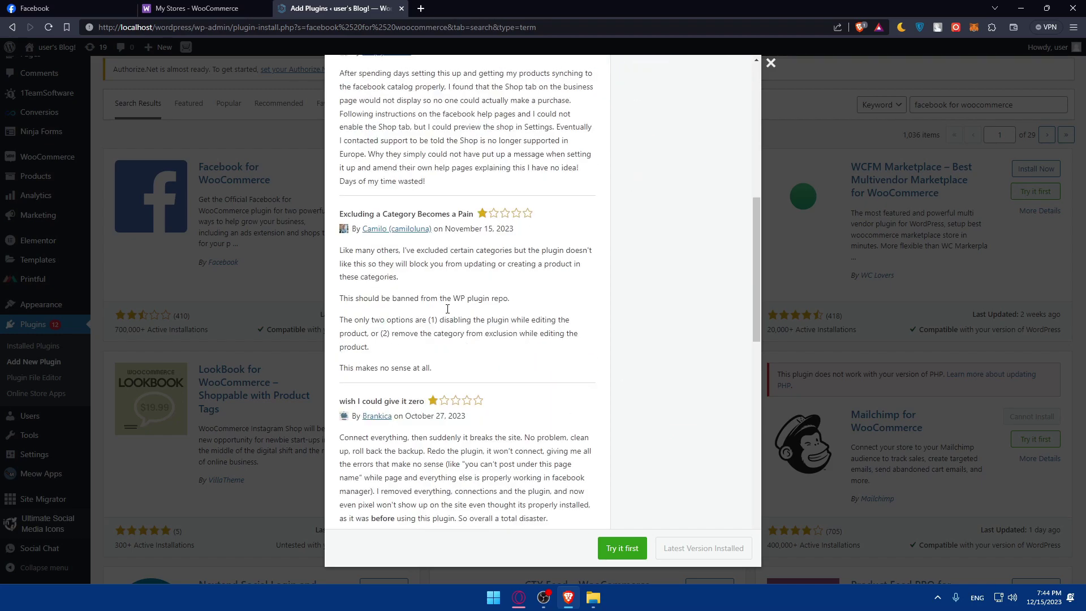
scroll(468, 339, up, 15)
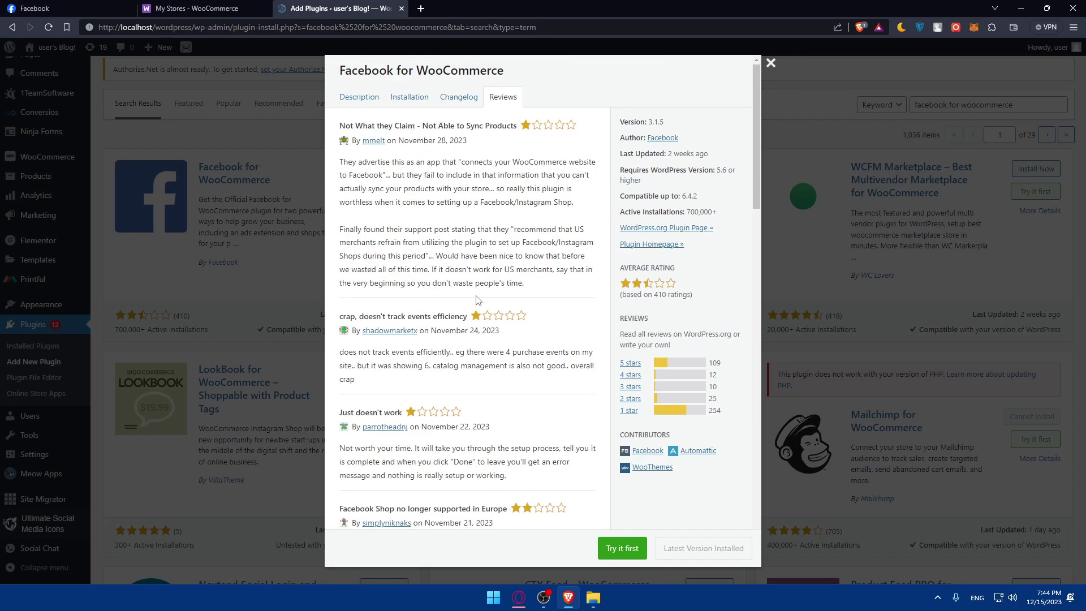
Step: Close the plugin details and switch to the Etsy shop tester Facebook tab
click(771, 63)
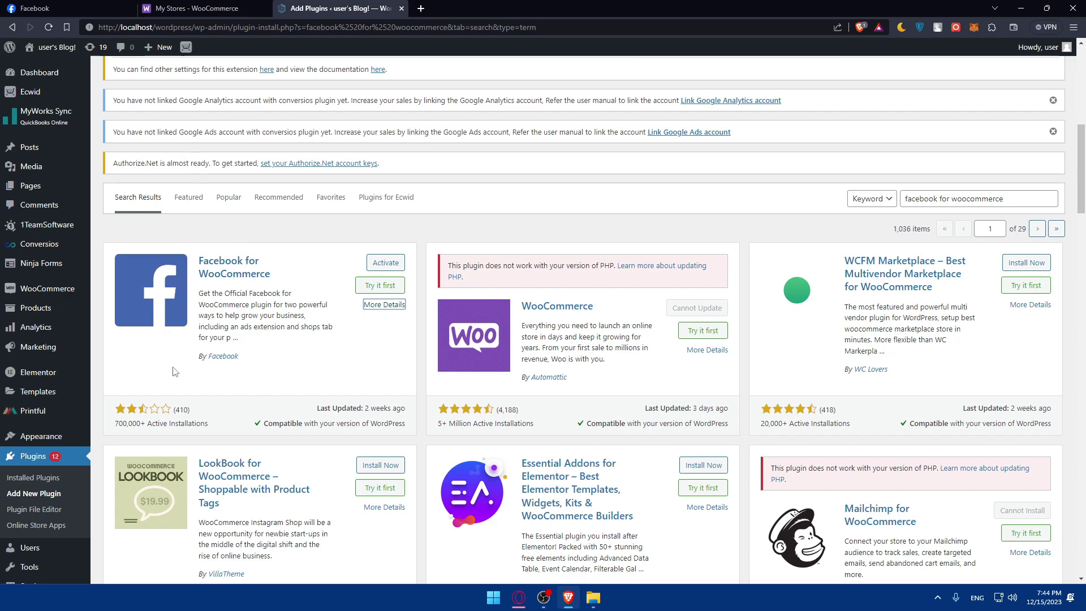
click(34, 8)
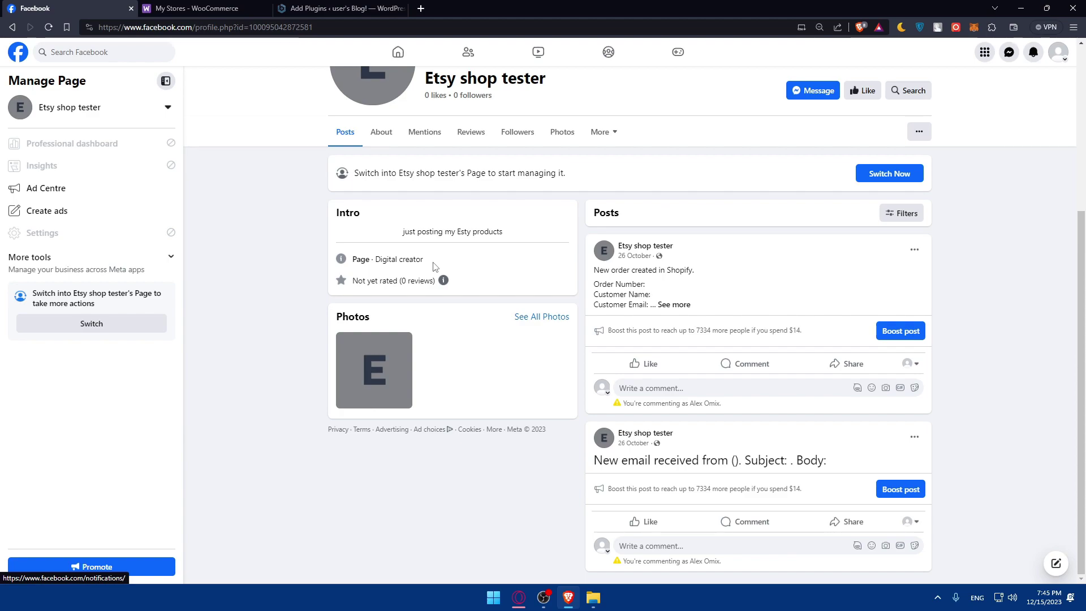
Step: Switch back to the 'Add Plugins' WordPress tab with the facebook for woocommerce results
click(330, 7)
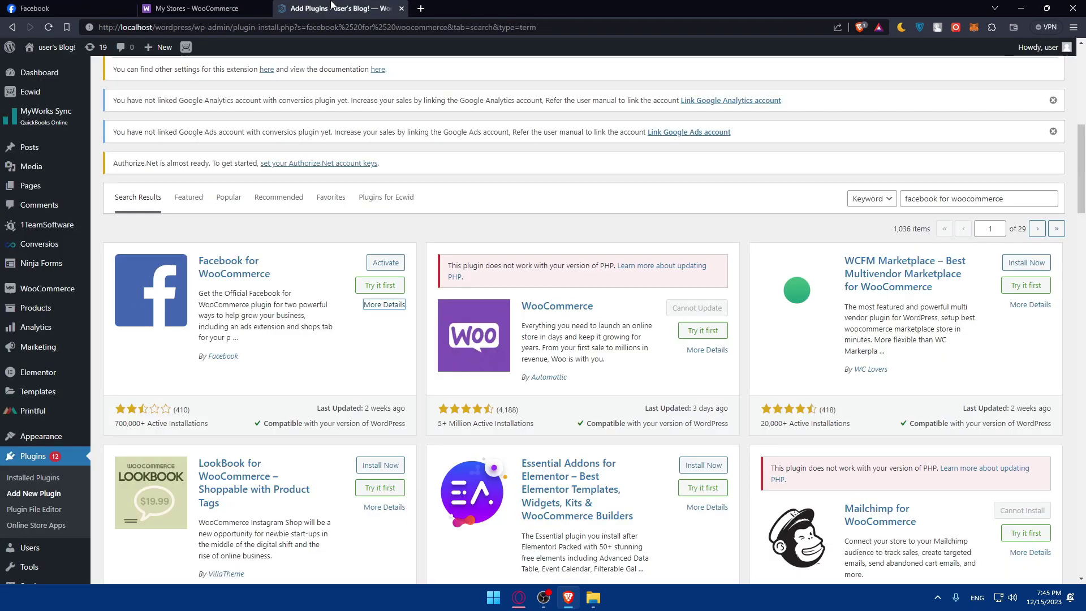
Step: Activate Facebook for WooCommerce, note the PHP 7.4.0-required vs 7.3.14 error, and close it
click(392, 264)
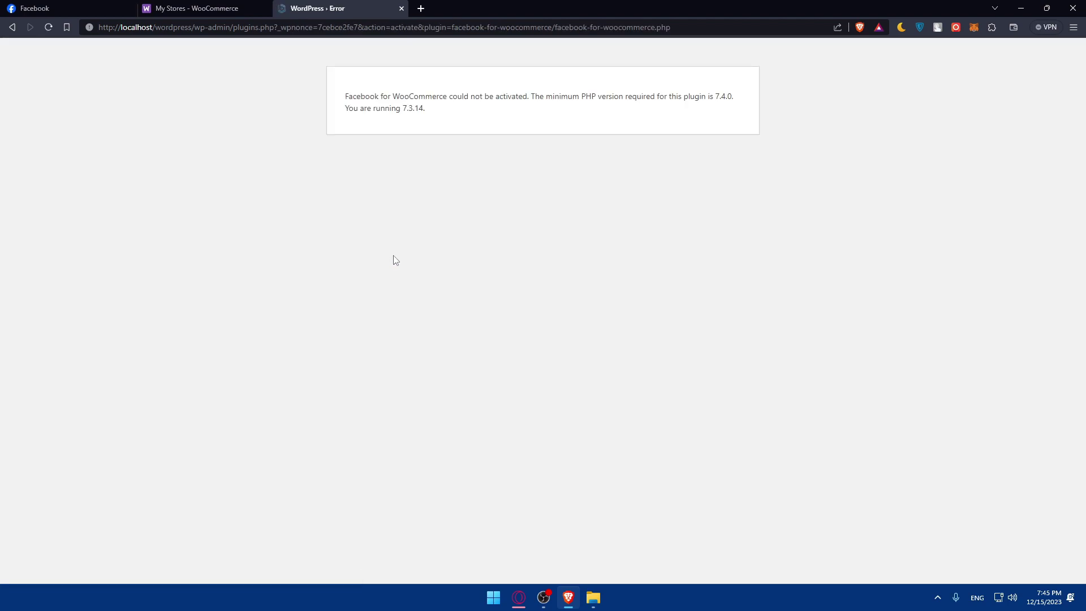
drag(351, 102, 535, 100)
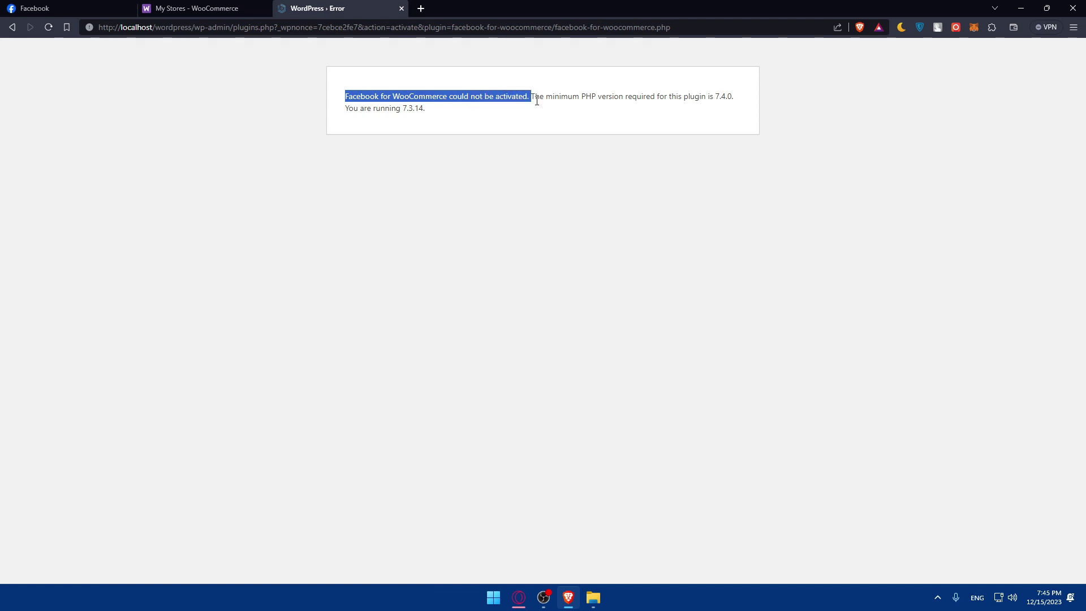
click(558, 102)
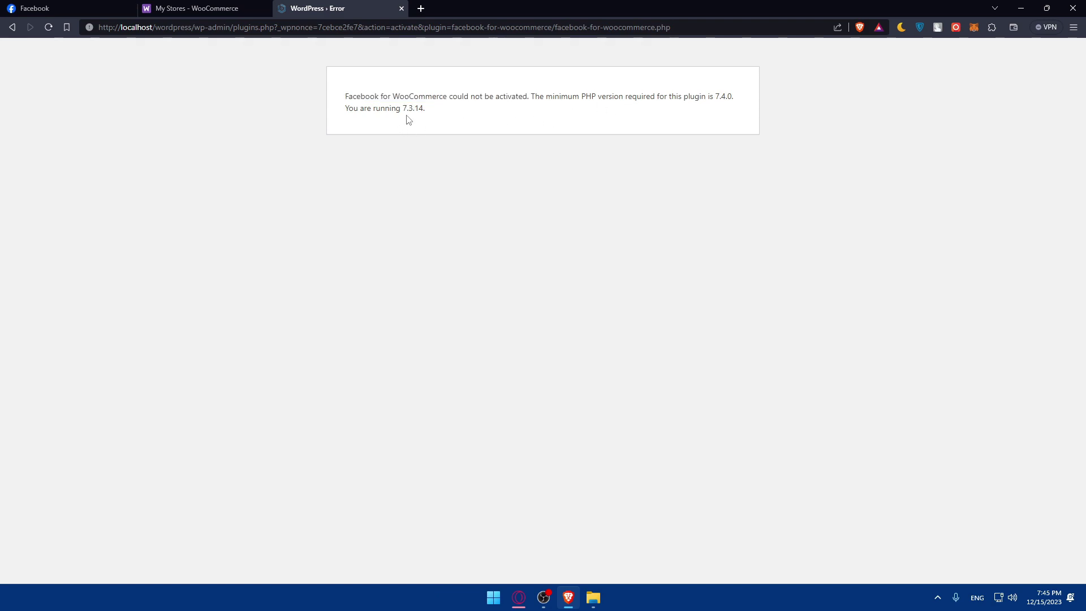
drag(415, 108, 429, 114)
click(402, 8)
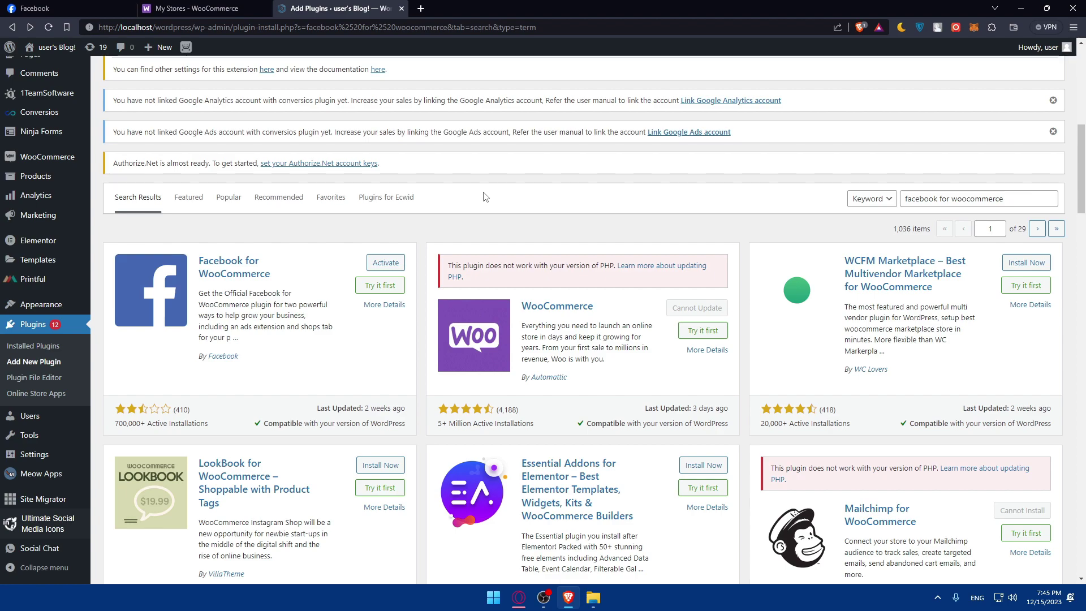
click(656, 266)
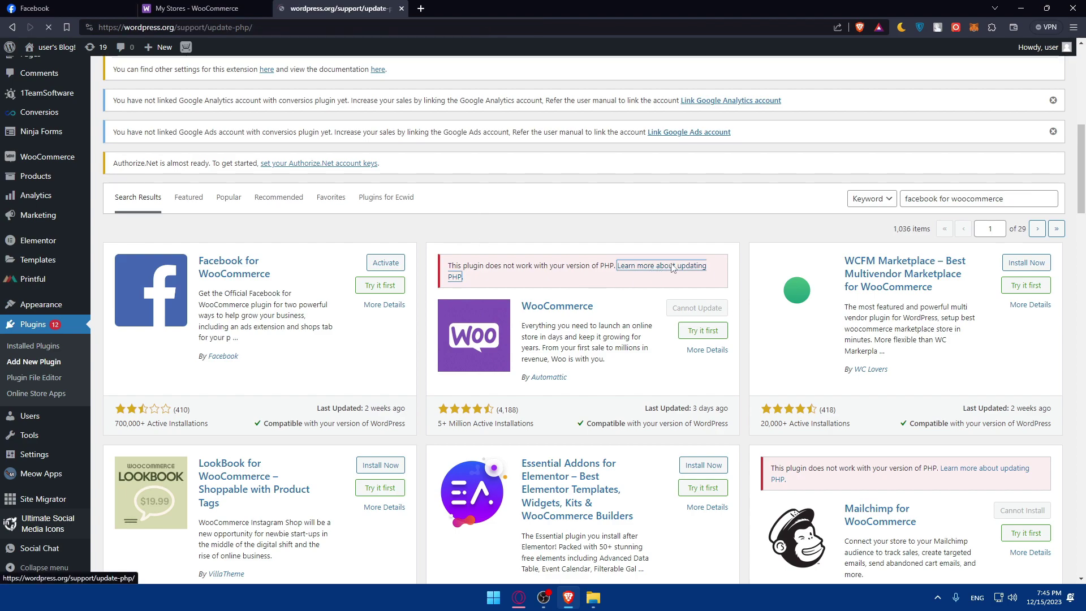
key(alt+Left)
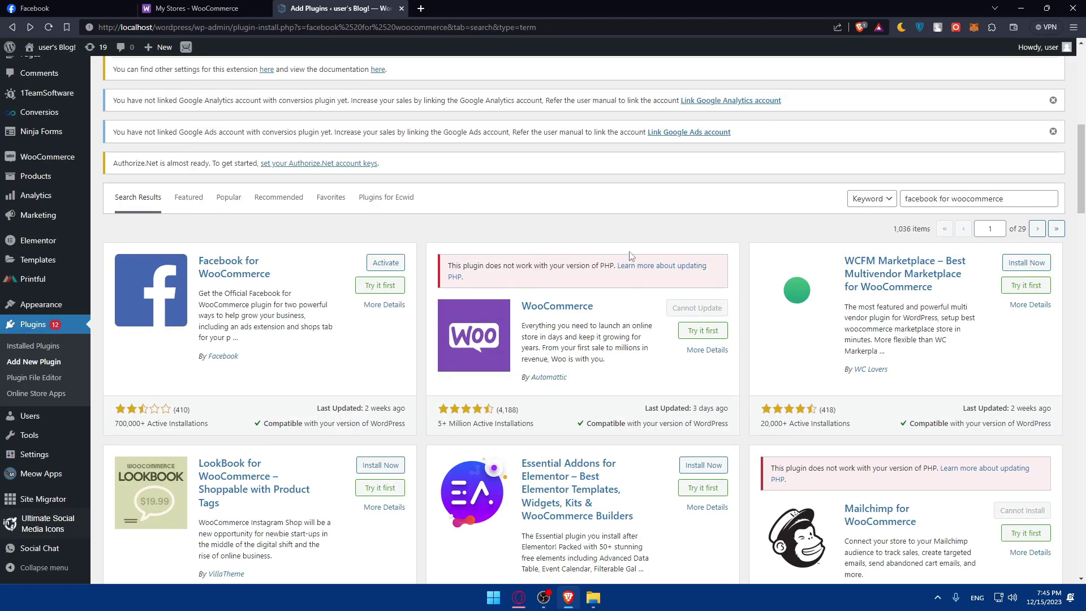
click(659, 271)
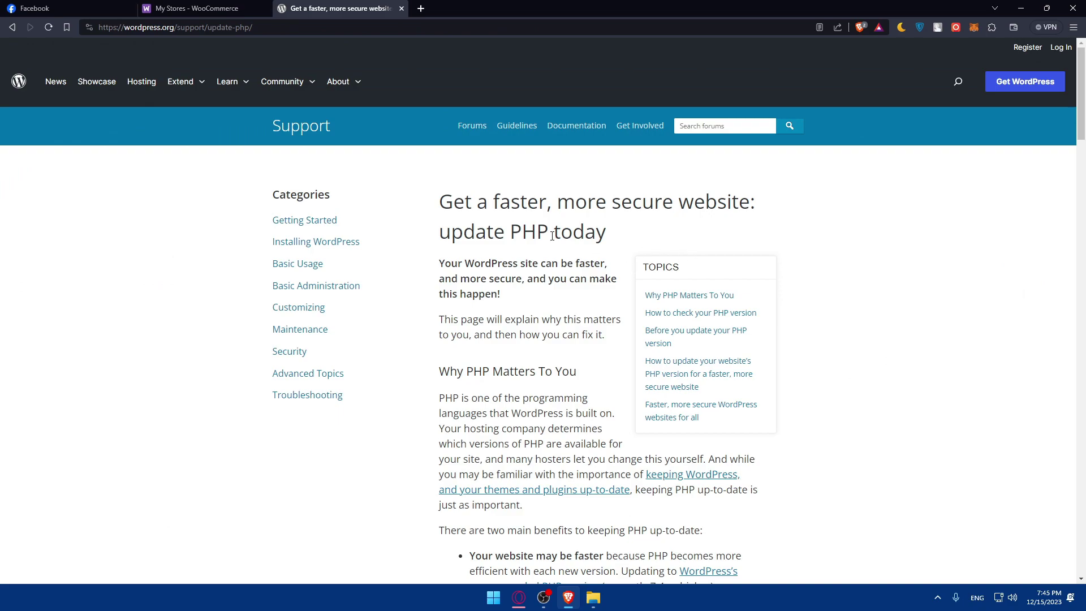
scroll(473, 161, down, 4)
scroll(474, 161, up, 3)
scroll(506, 238, down, 2)
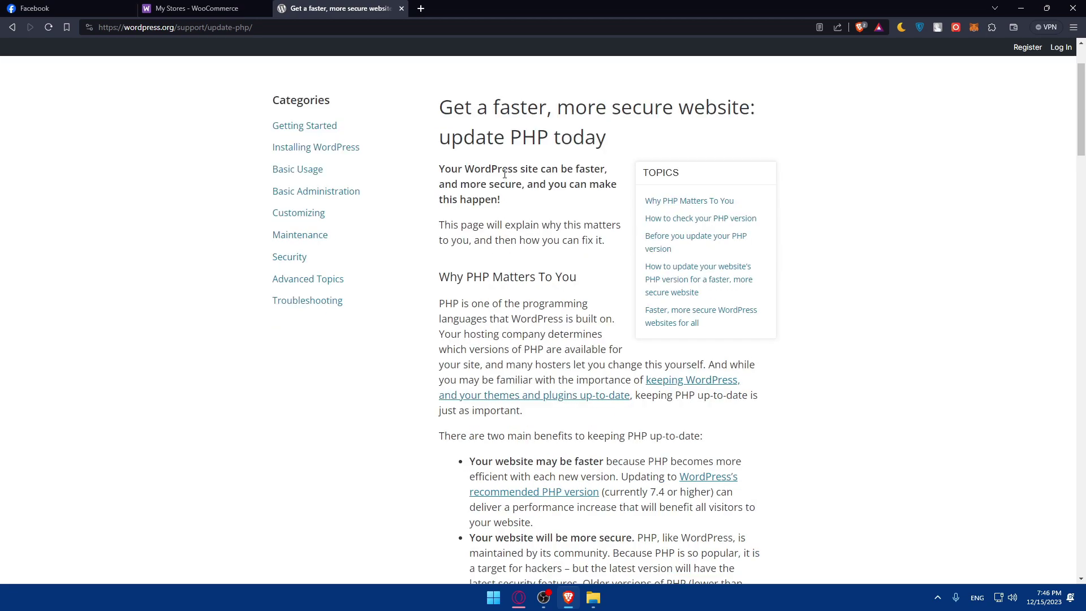
scroll(504, 174, down, 8)
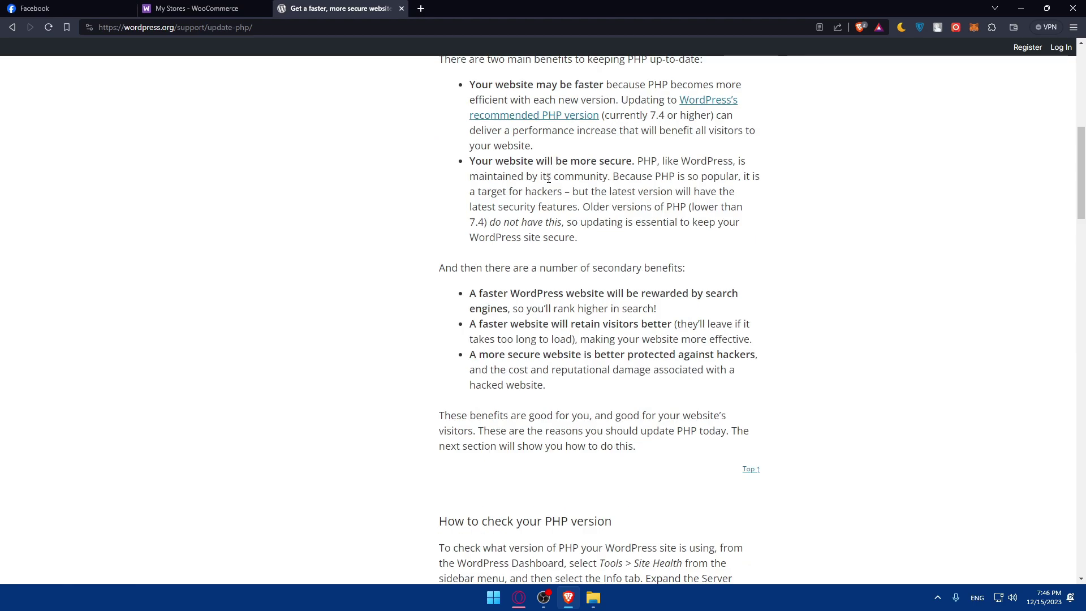
scroll(548, 179, up, 2)
scroll(547, 179, down, 2)
scroll(548, 179, down, 20)
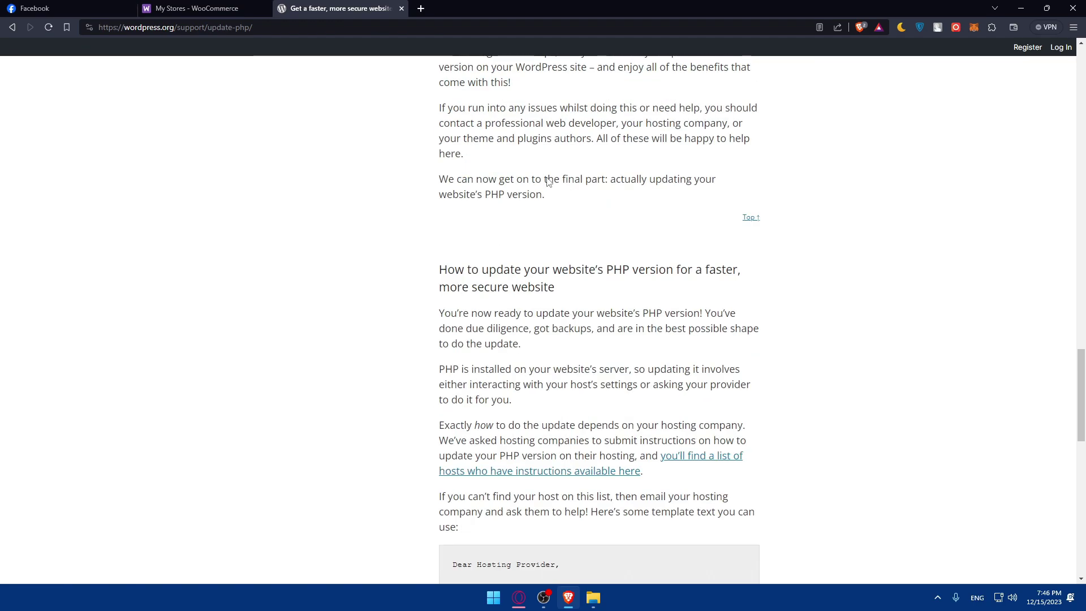
scroll(548, 181, down, 16)
scroll(548, 181, up, 20)
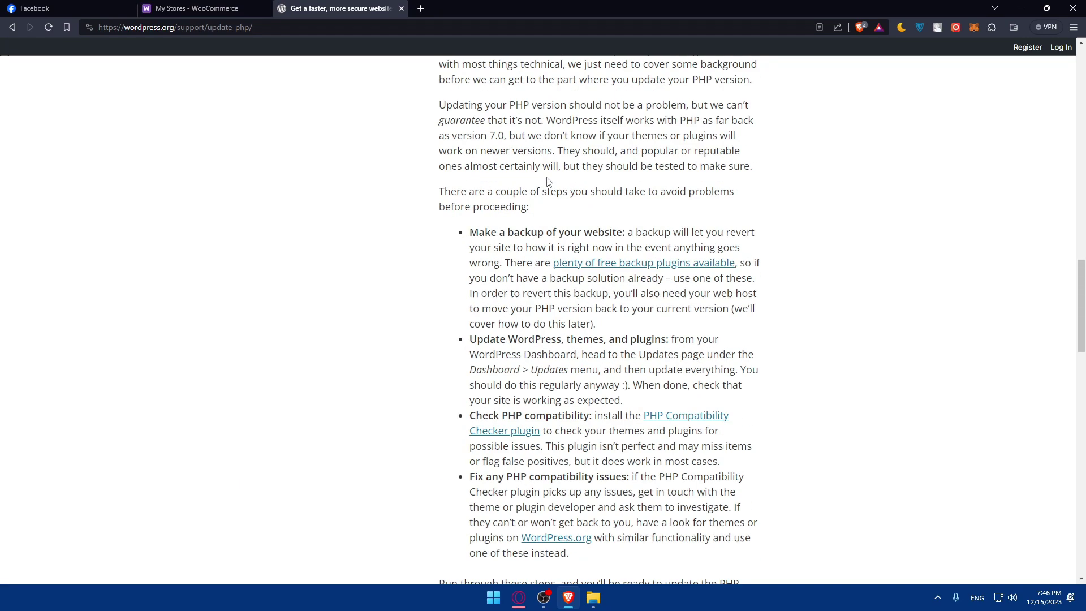
scroll(548, 181, up, 15)
key(F5)
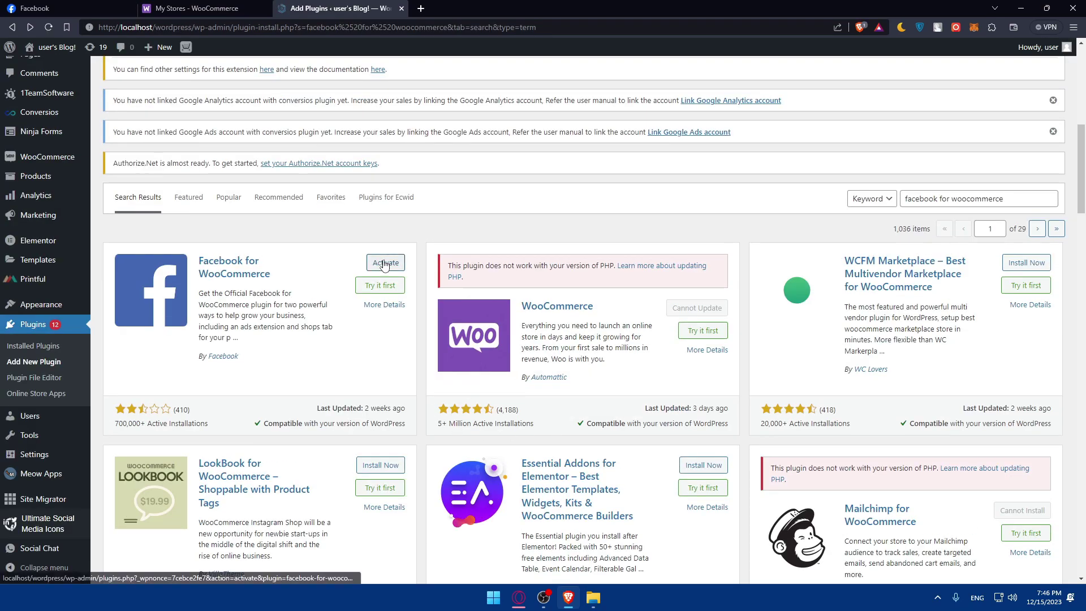
Step: Retry Activate, then find Facebook for WooCommerce still inactive in Installed Plugins and select its description
click(385, 266)
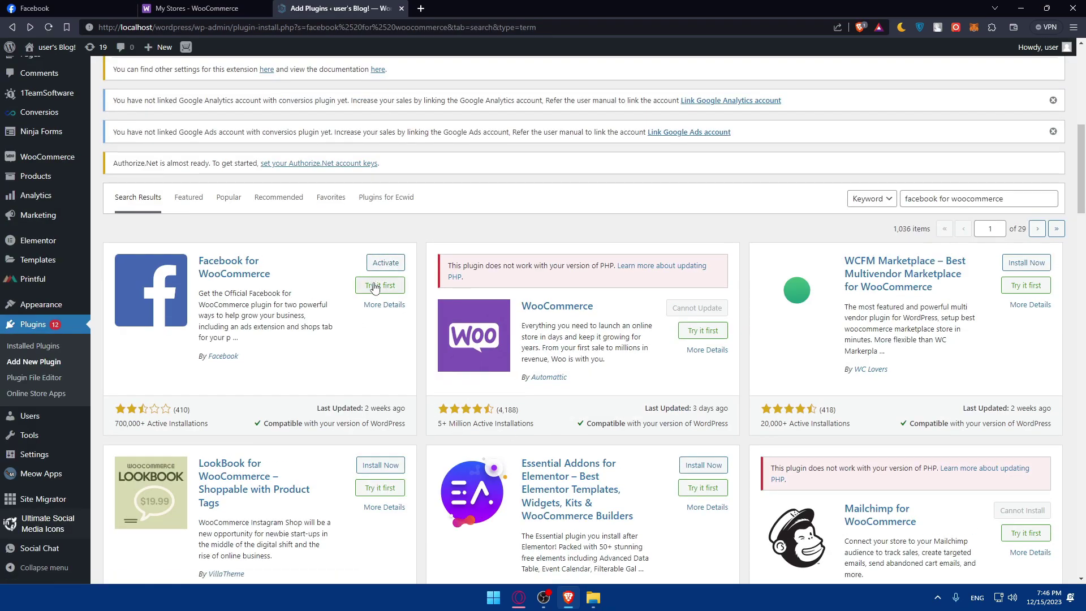
click(34, 350)
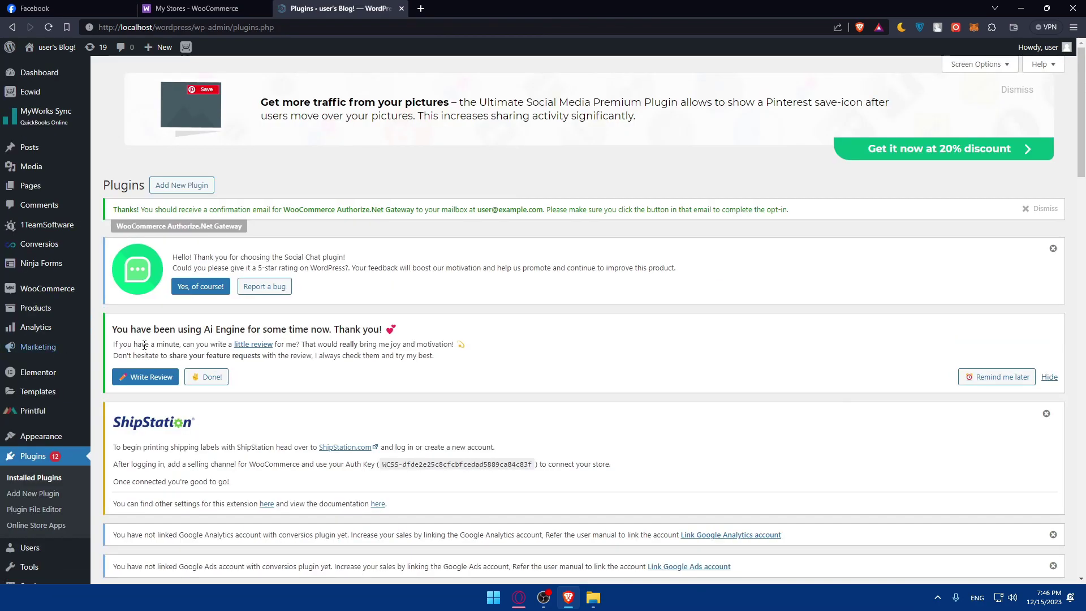
scroll(292, 377, down, 9)
scroll(292, 377, down, 7)
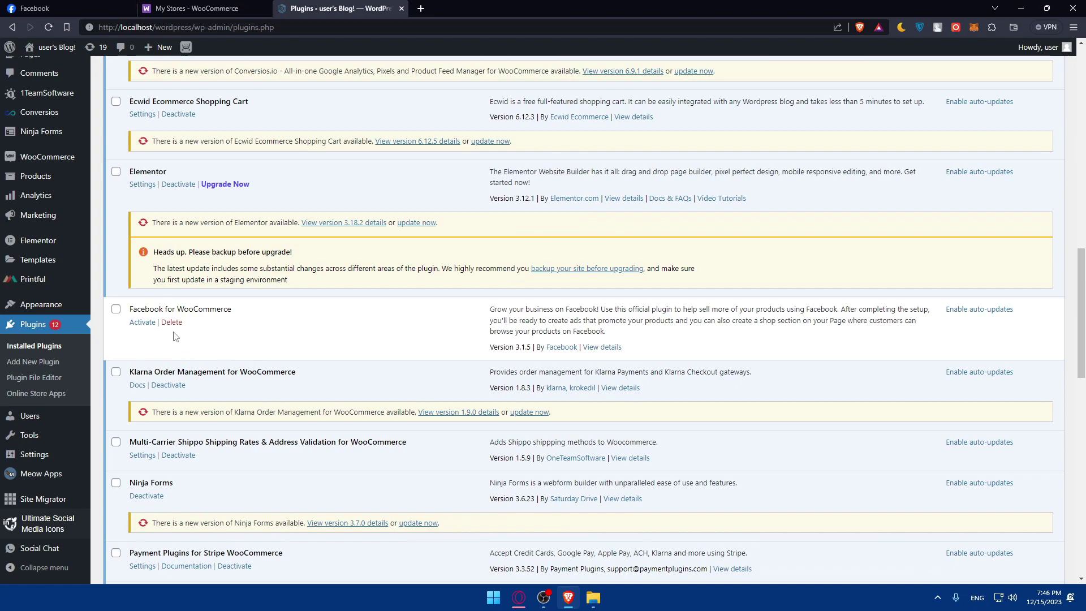
triple_click(207, 320)
click(245, 314)
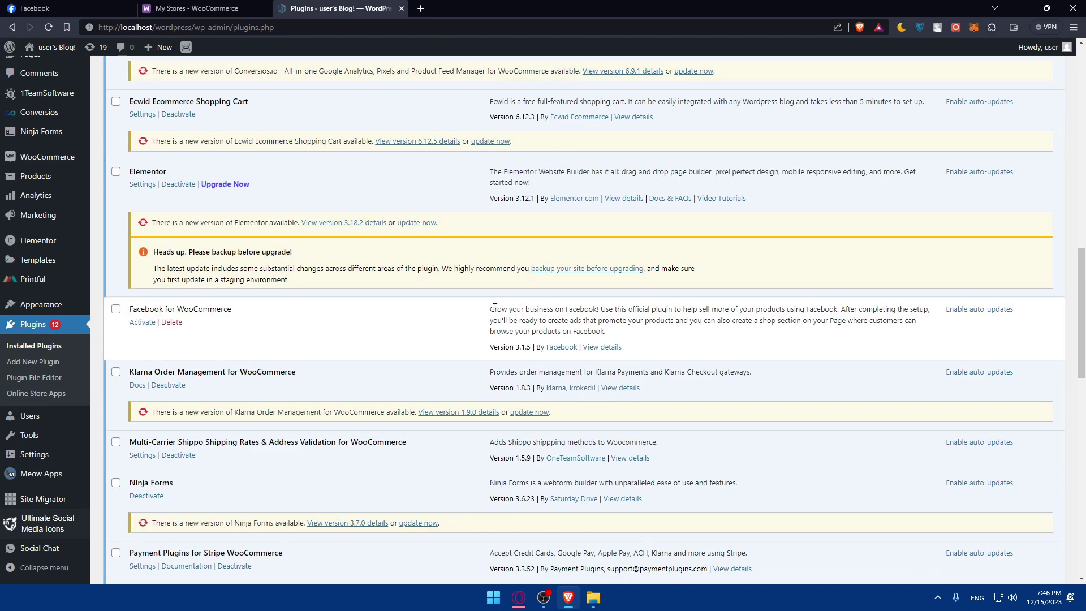
drag(491, 305, 588, 337)
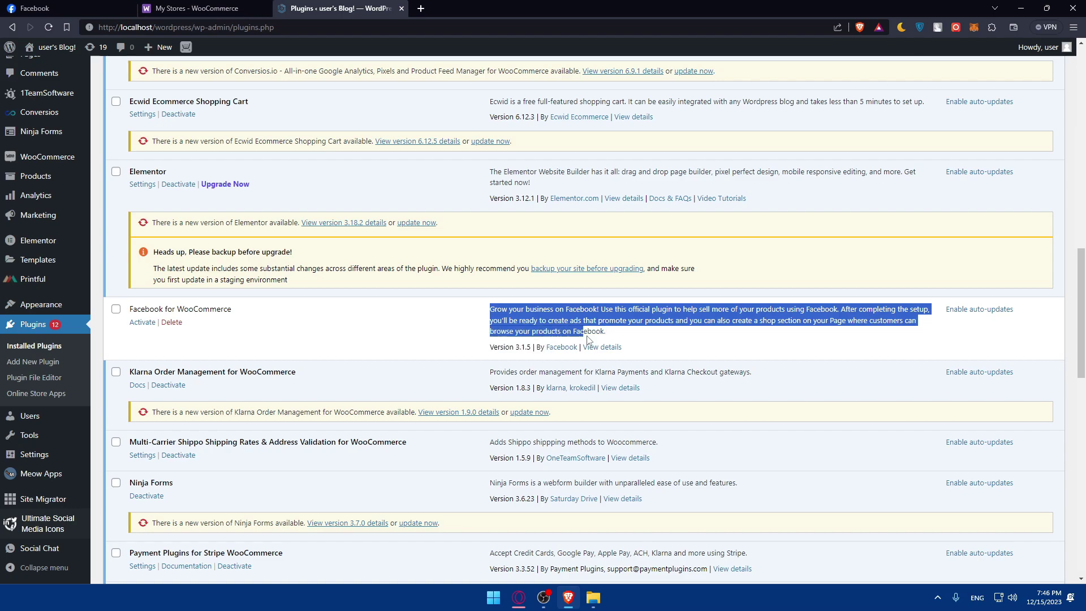
click(663, 334)
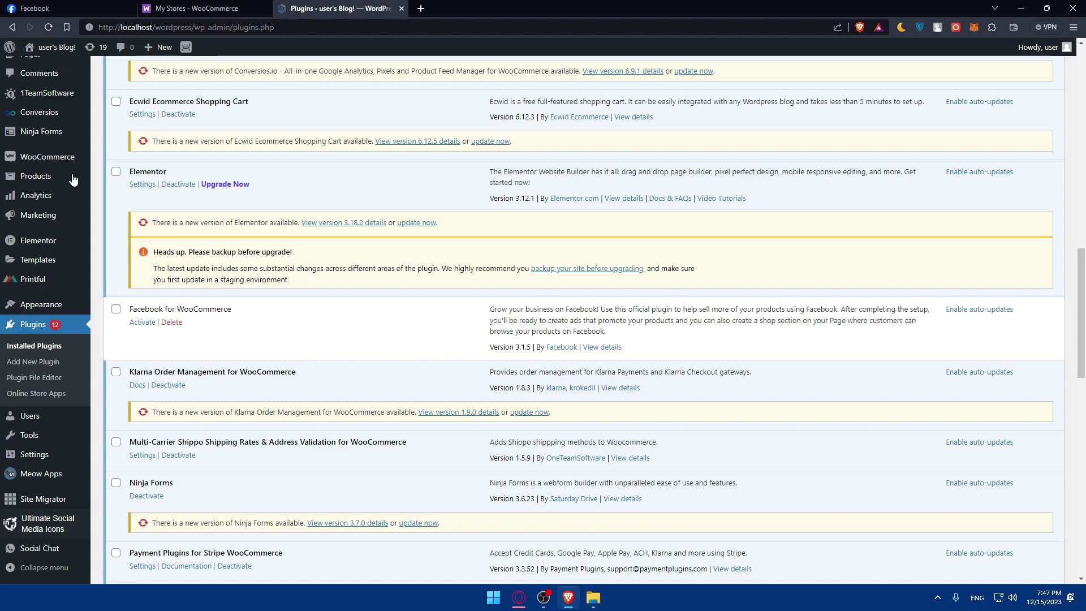
Step: Scroll further down the plugins list, then switch to the Etsy shop tester Facebook tab
scroll(403, 259, down, 2)
scroll(401, 257, down, 4)
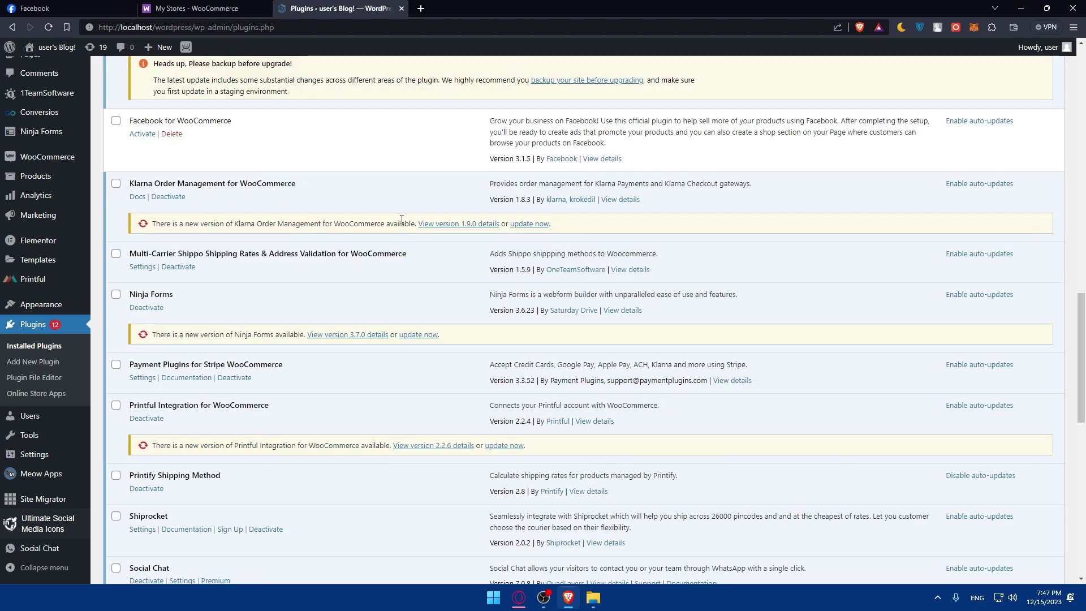
click(113, 8)
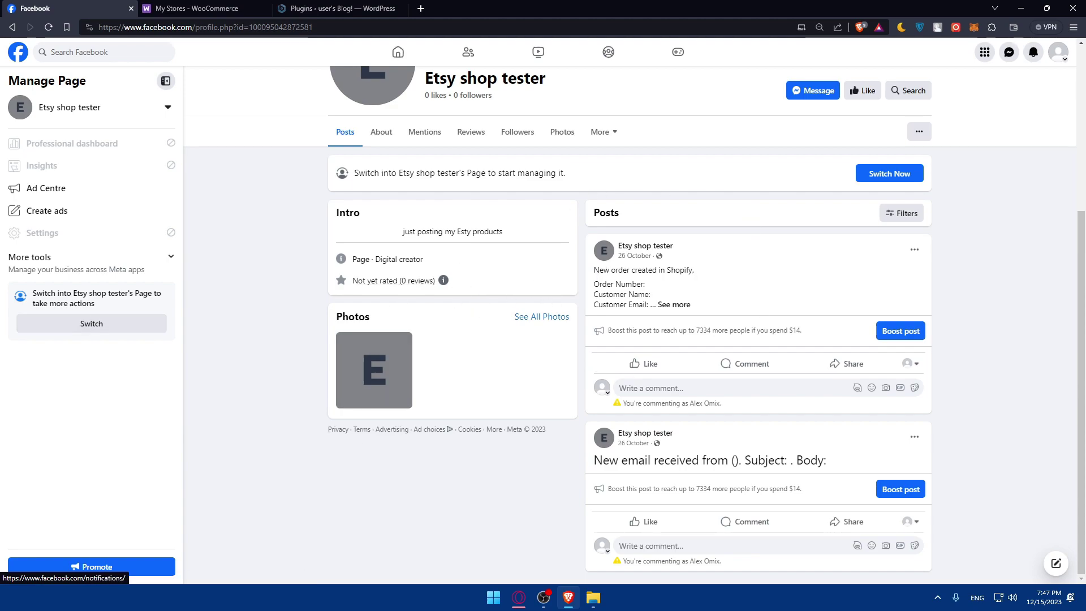
scroll(711, 272, up, 5)
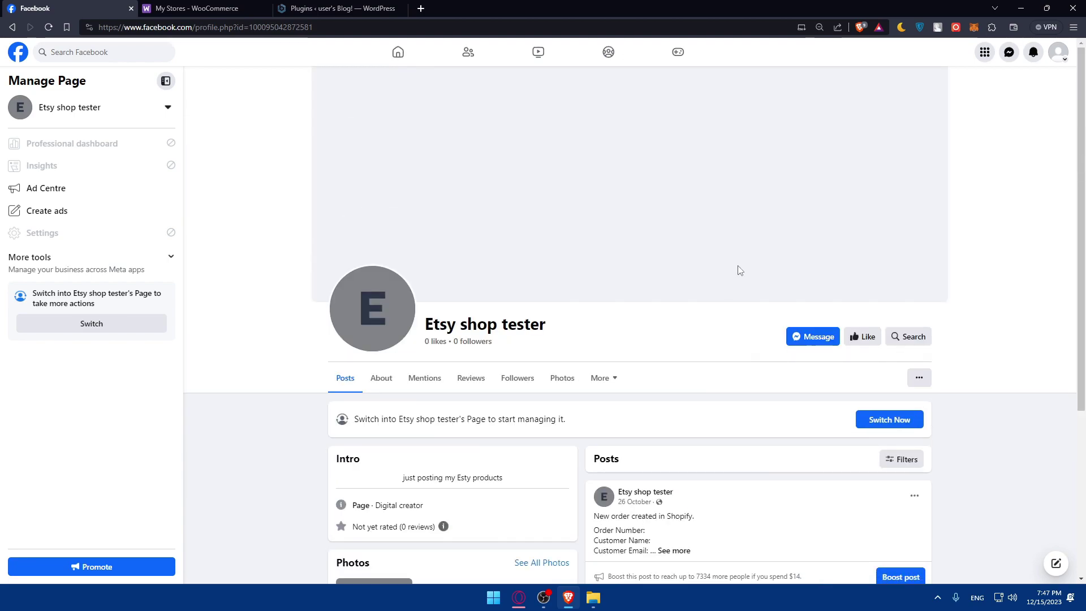
scroll(739, 271, down, 5)
scroll(759, 301, up, 2)
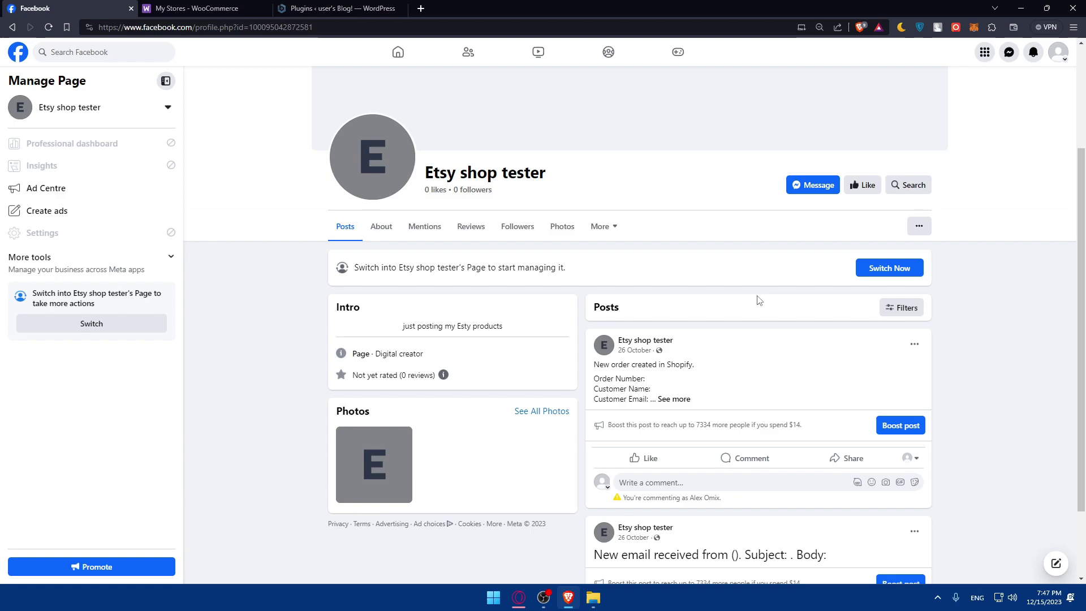
scroll(724, 275, down, 2)
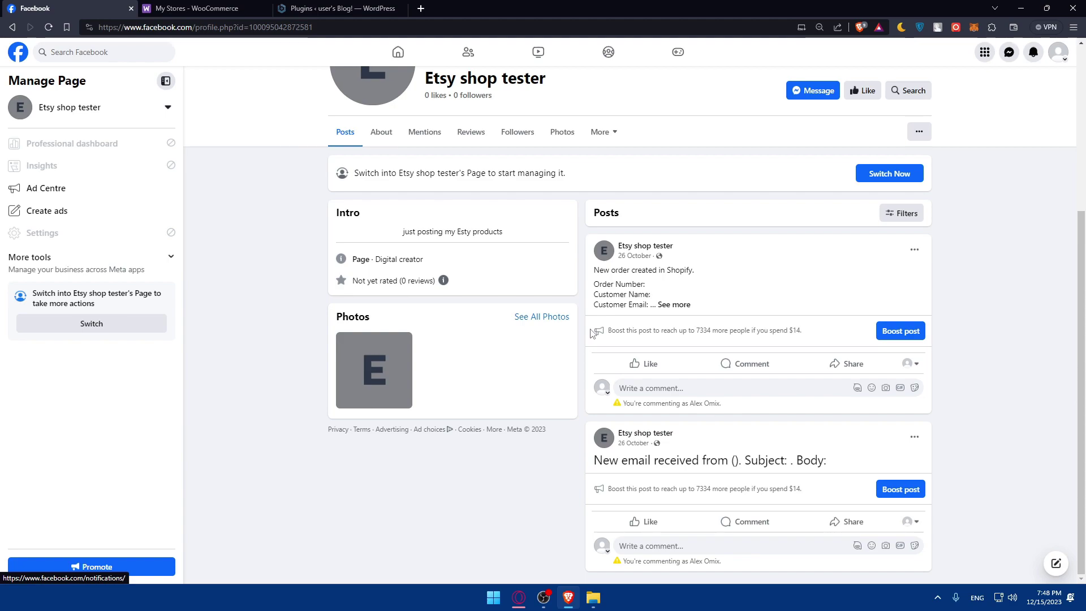
key(Tab)
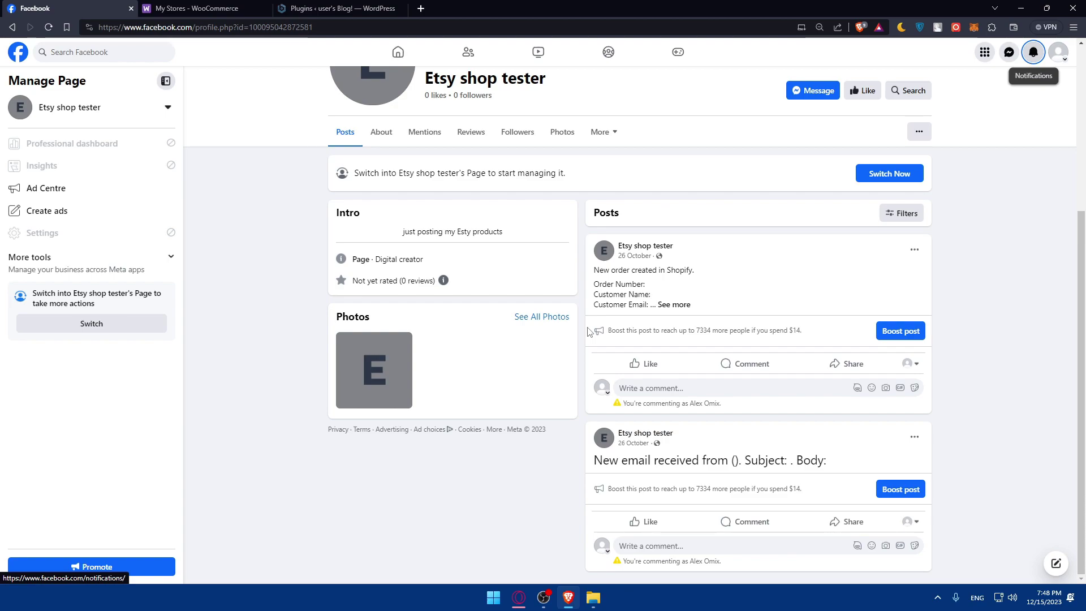
scroll(733, 341, up, 2)
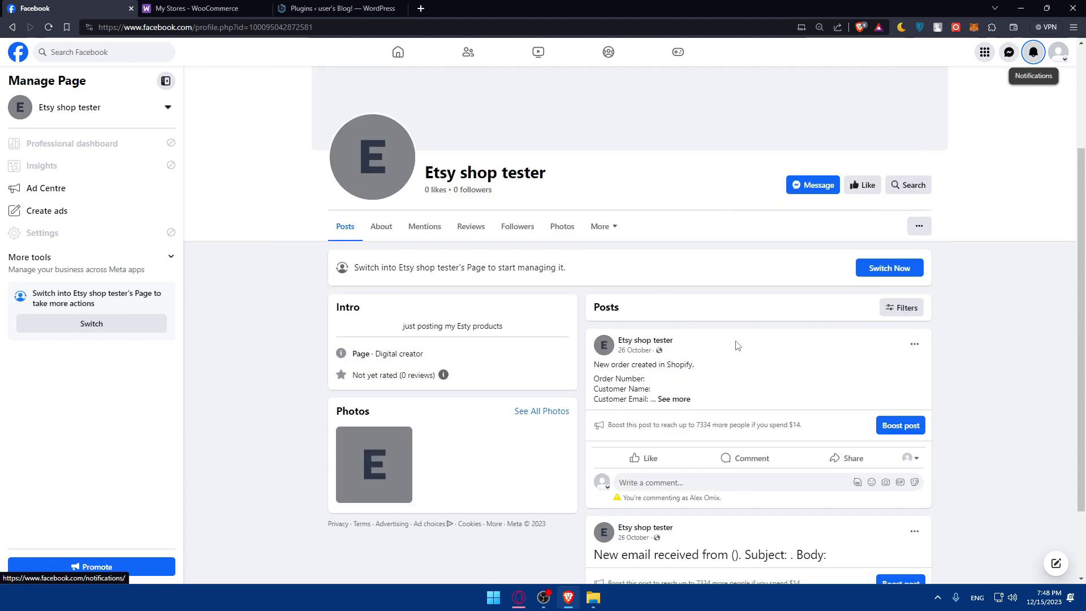
scroll(813, 349, down, 2)
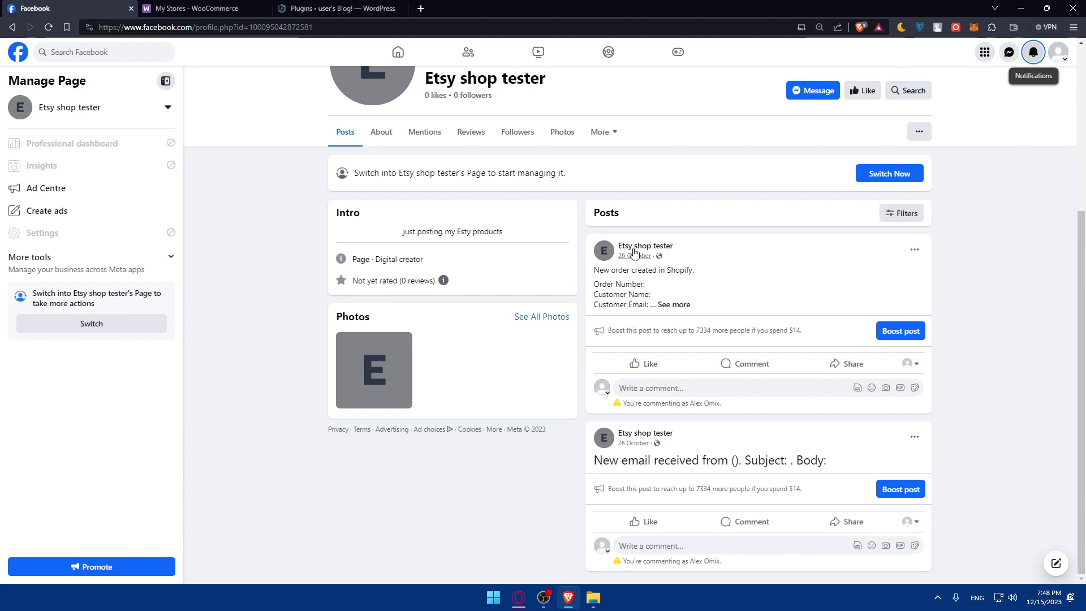
click(420, 8)
text(faceboo)
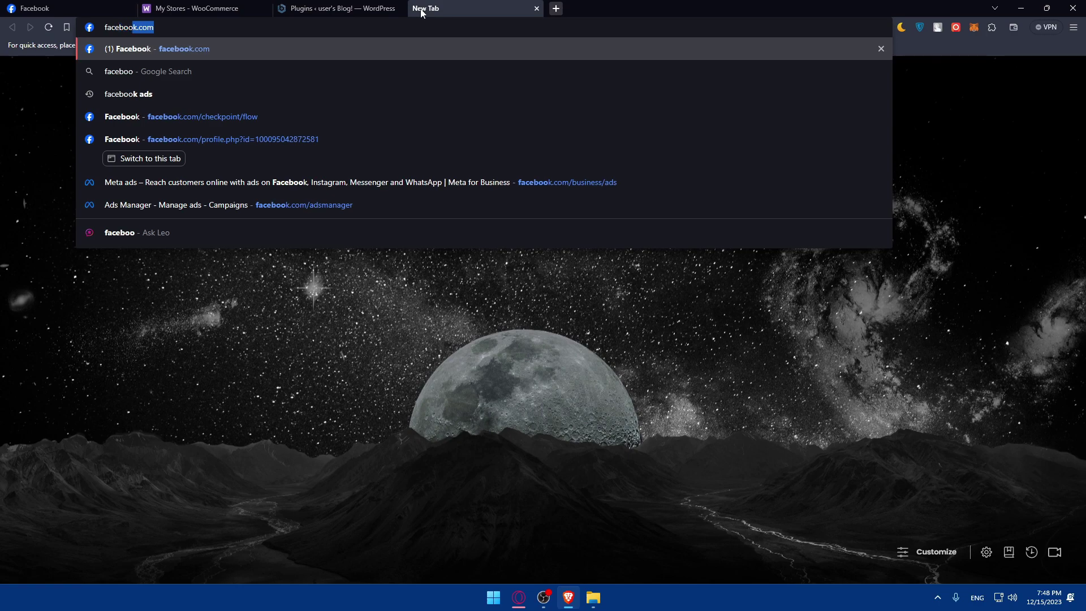
key(BackSpace)
key(Home)
text(ads.)
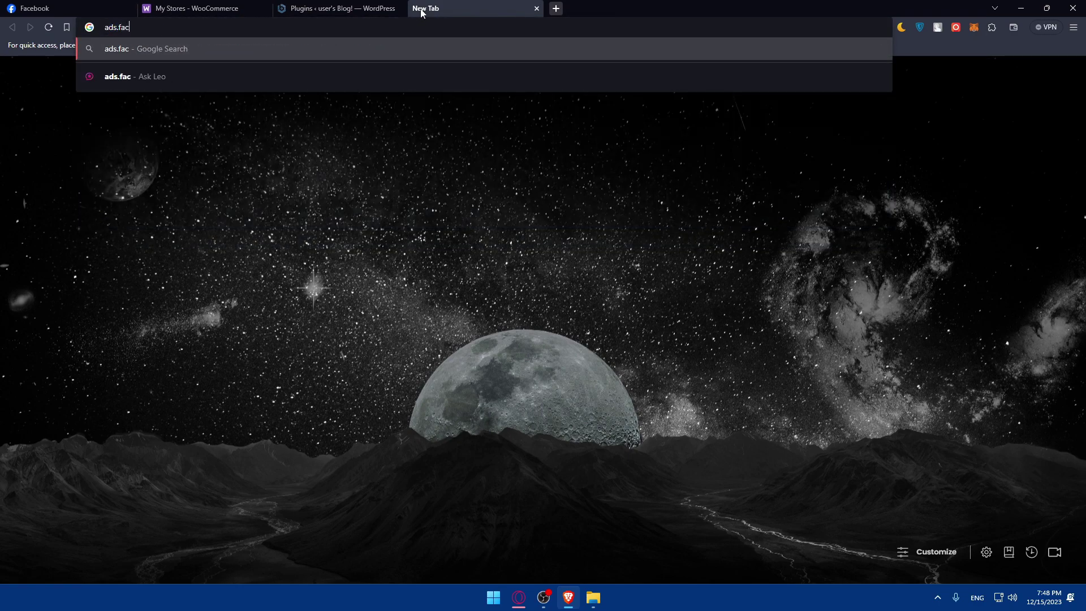
key(BackSpace)
key(BackSpace)
key(BackSpace)
key(BackSpace)
key(BackSpace)
key(BackSpace)
key(BackSpace)
text(face)
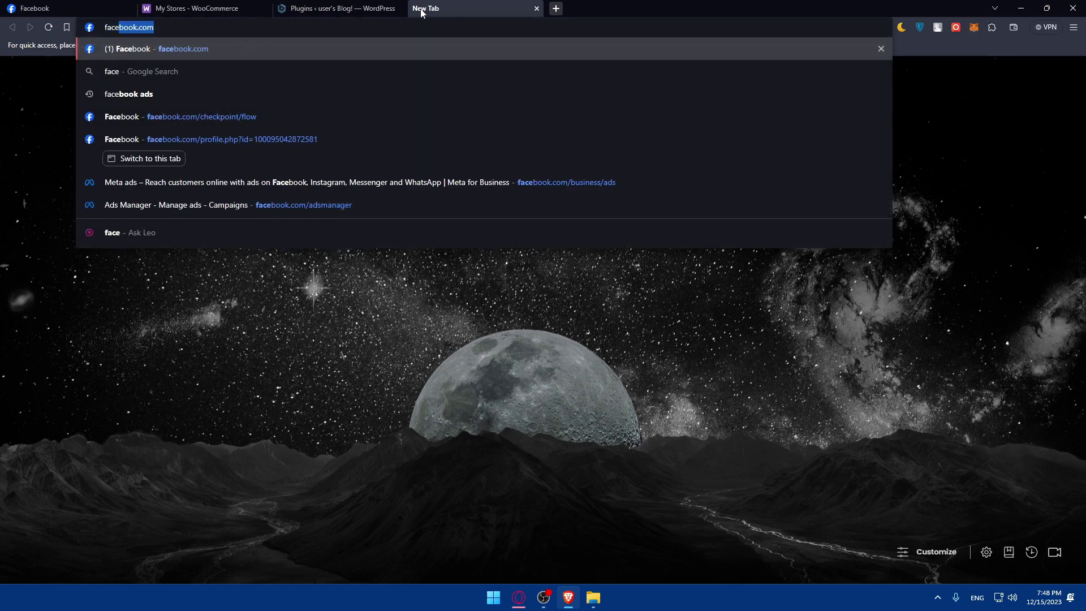
text(book adf)
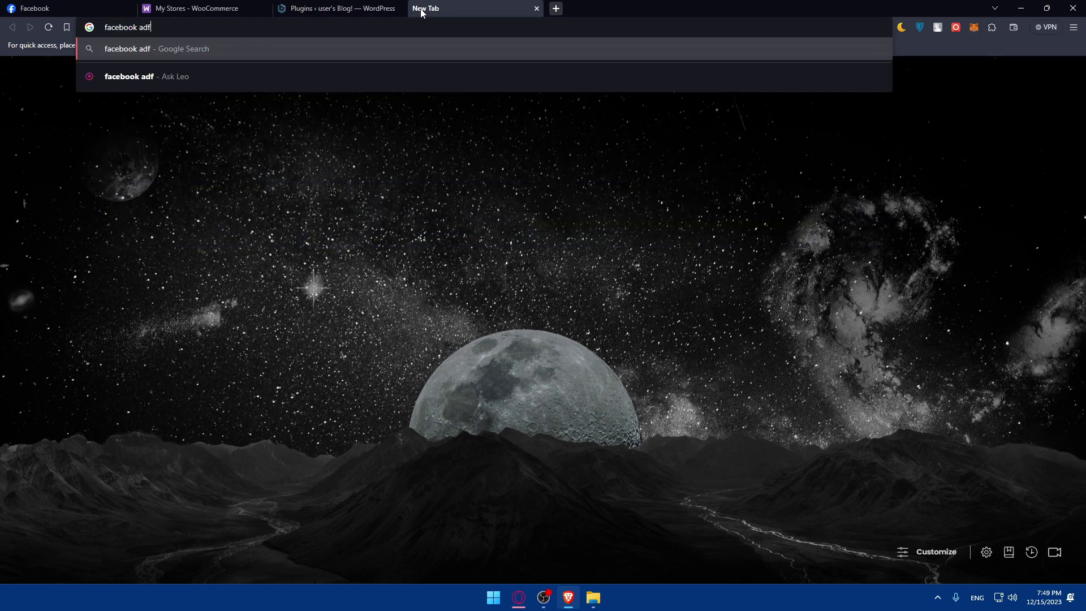
key(BackSpace)
text(s)
key(Return)
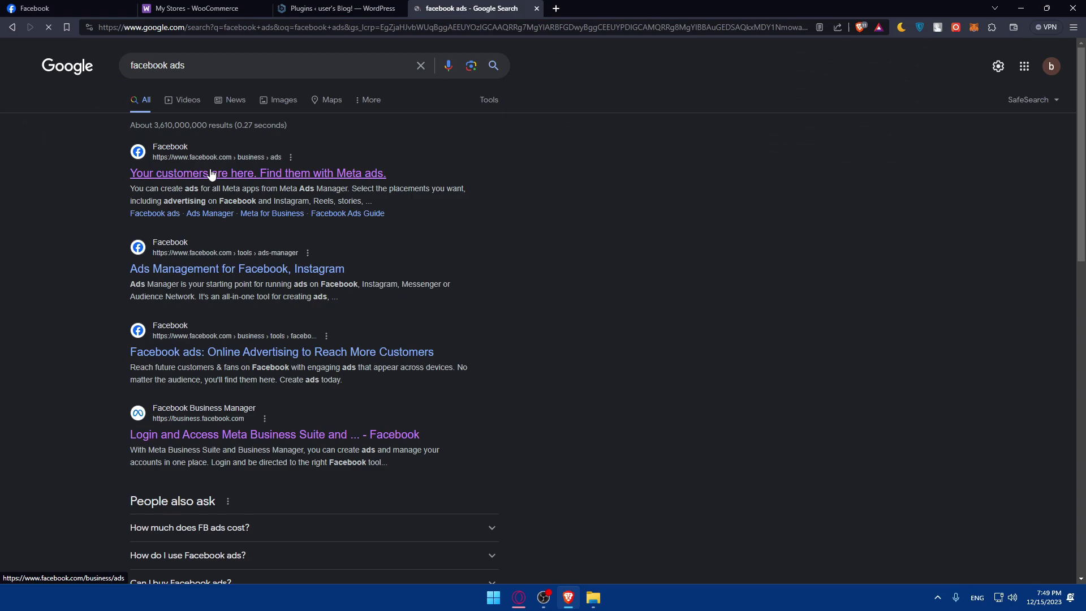
click(211, 172)
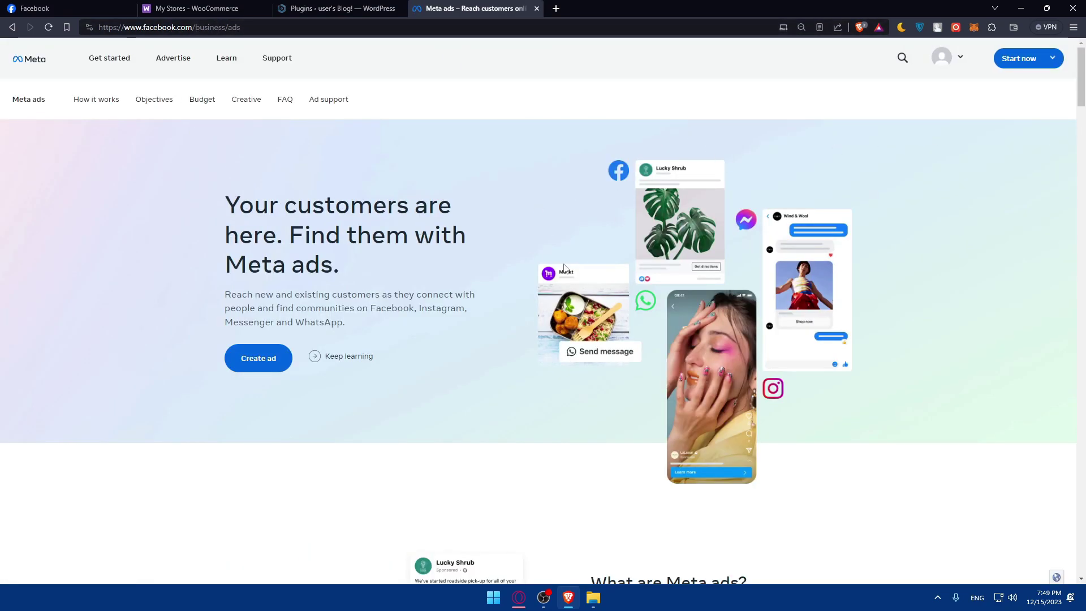
click(537, 8)
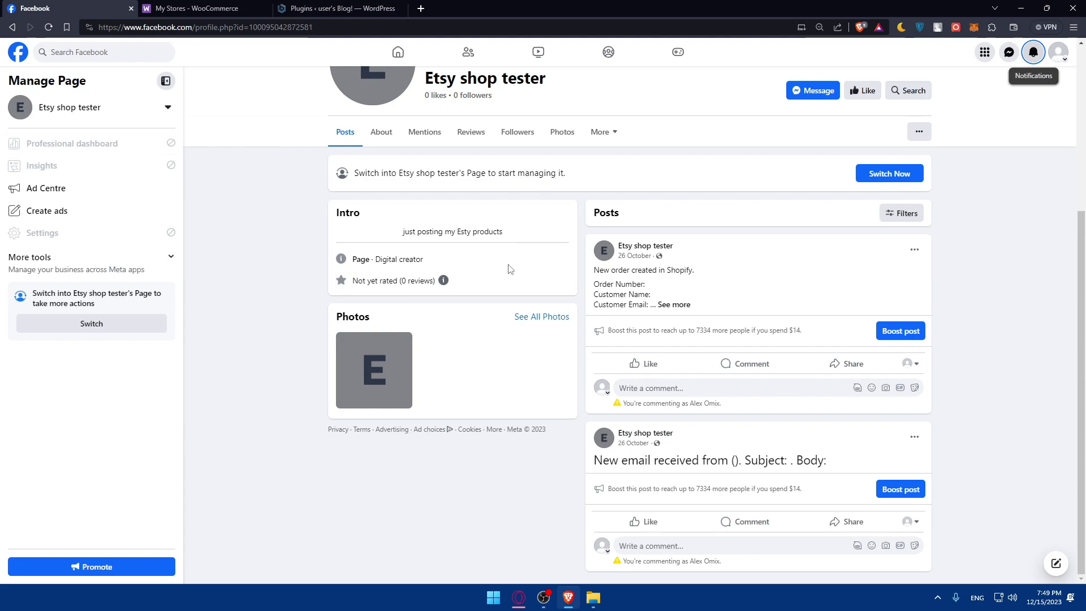
Step: Close the Facebook, My Stores and WordPress Plugins tabs in Brave, keeping one blank New Tab
click(131, 8)
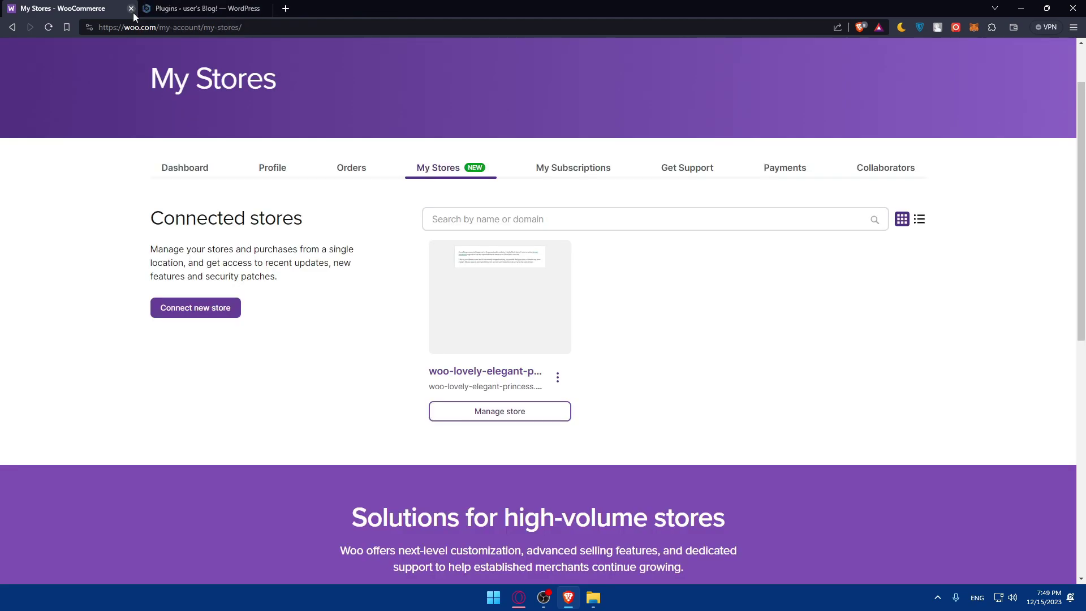
click(131, 8)
click(148, 8)
click(130, 9)
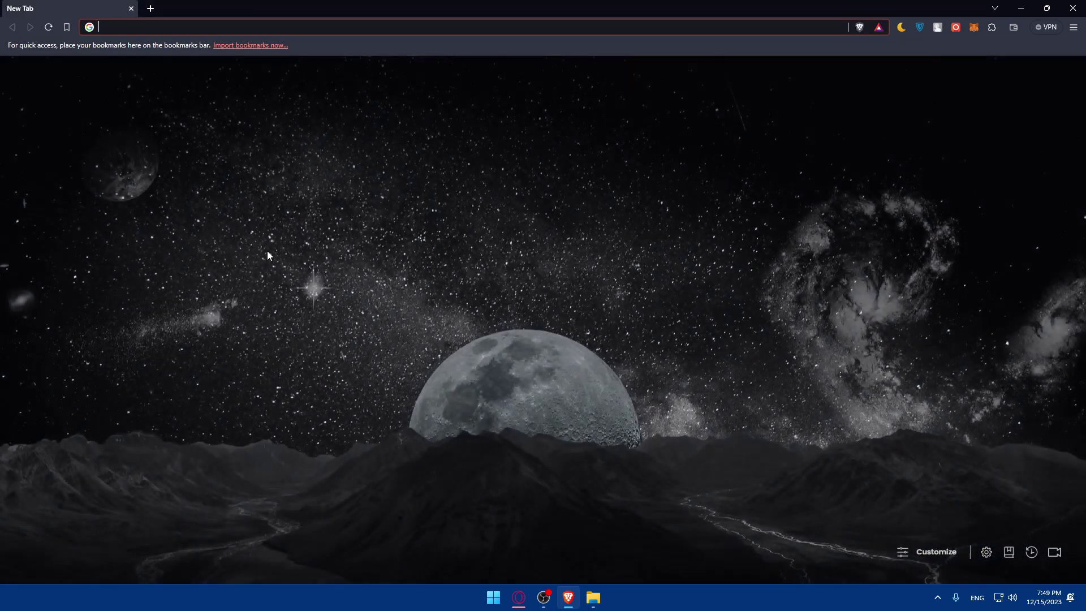
click(294, 296)
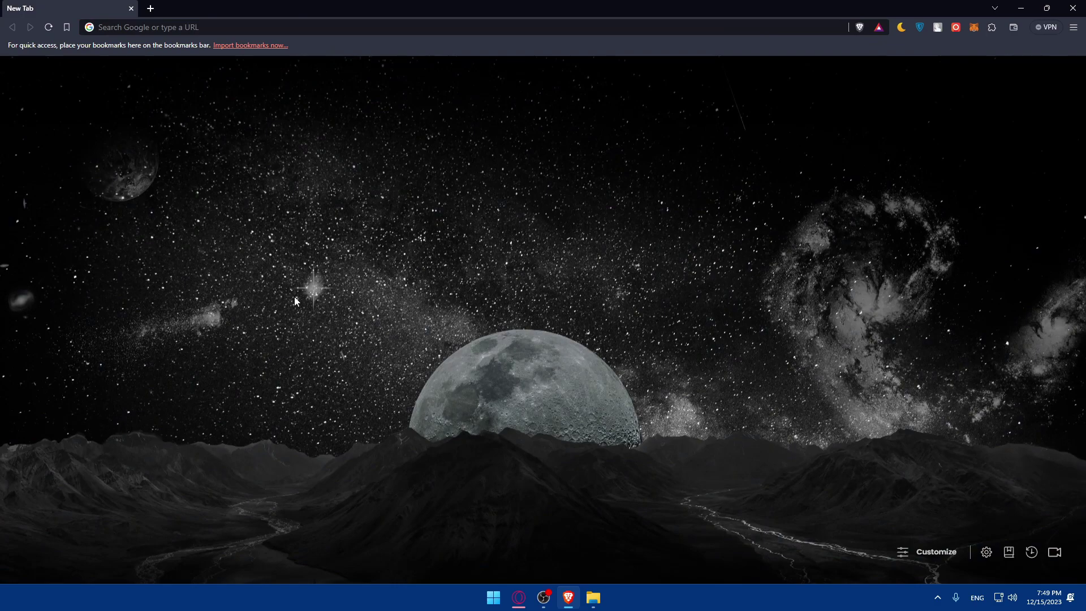